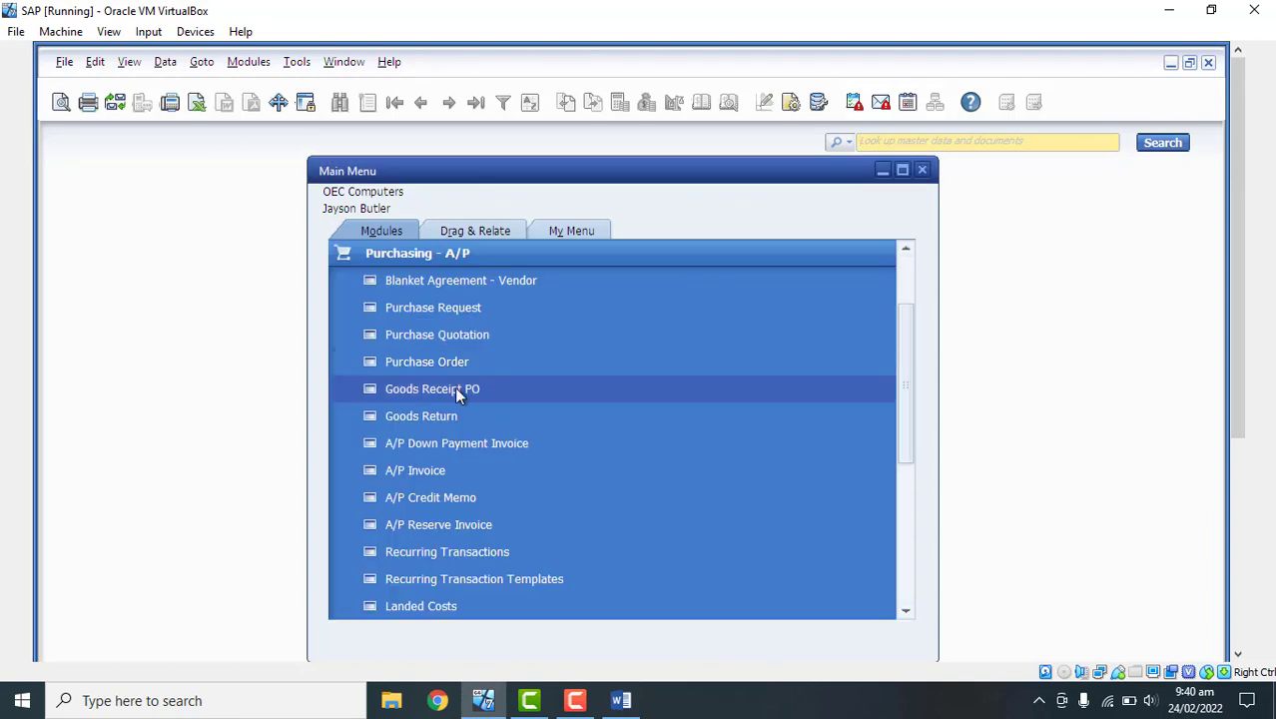
Open a new purchase order, review the list of business partners, and select Ahmed Traders as the vendor
{"action": "left_click", "coordinate": [448, 366]}
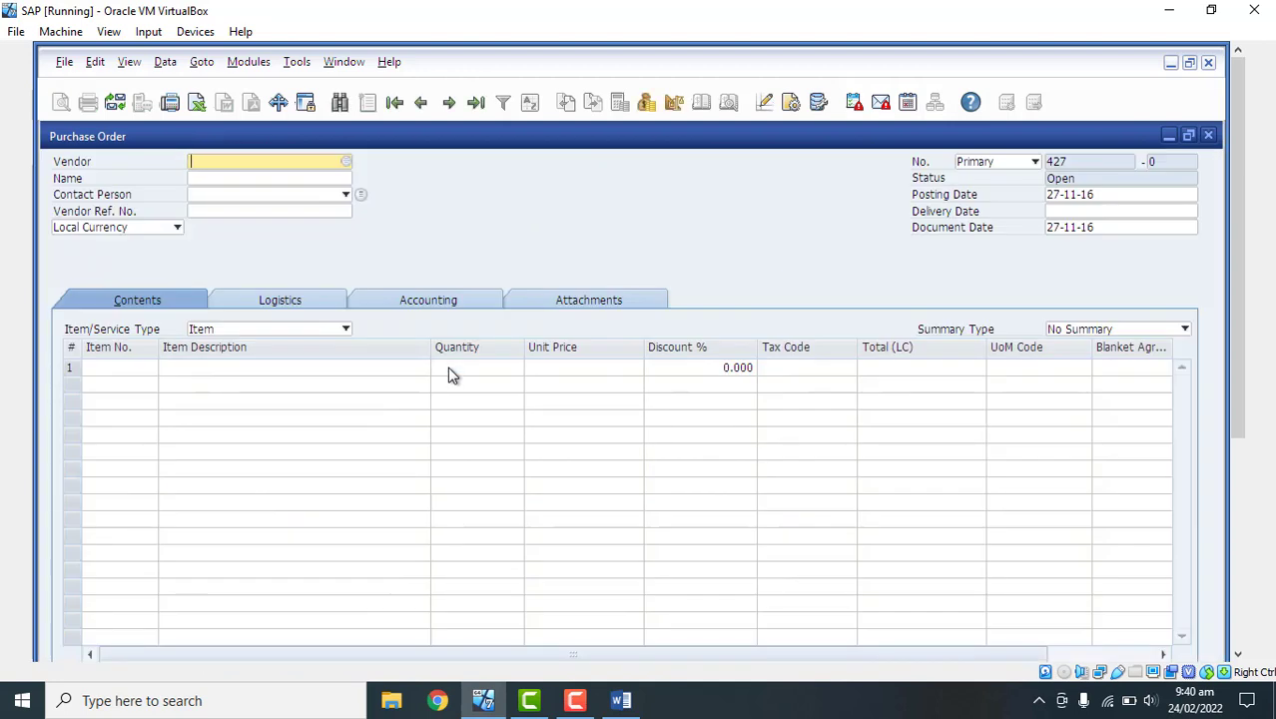
{"action": "left_click", "coordinate": [346, 163]}
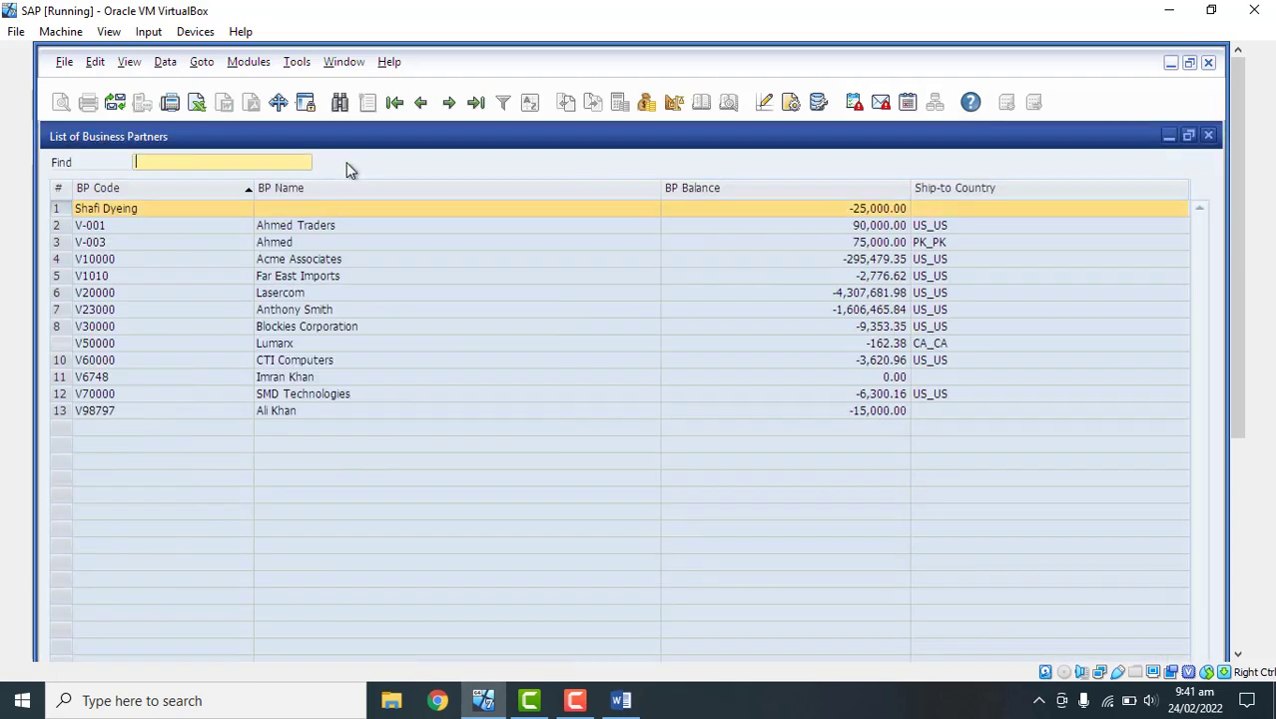
{"action": "left_click", "coordinate": [1209, 134]}
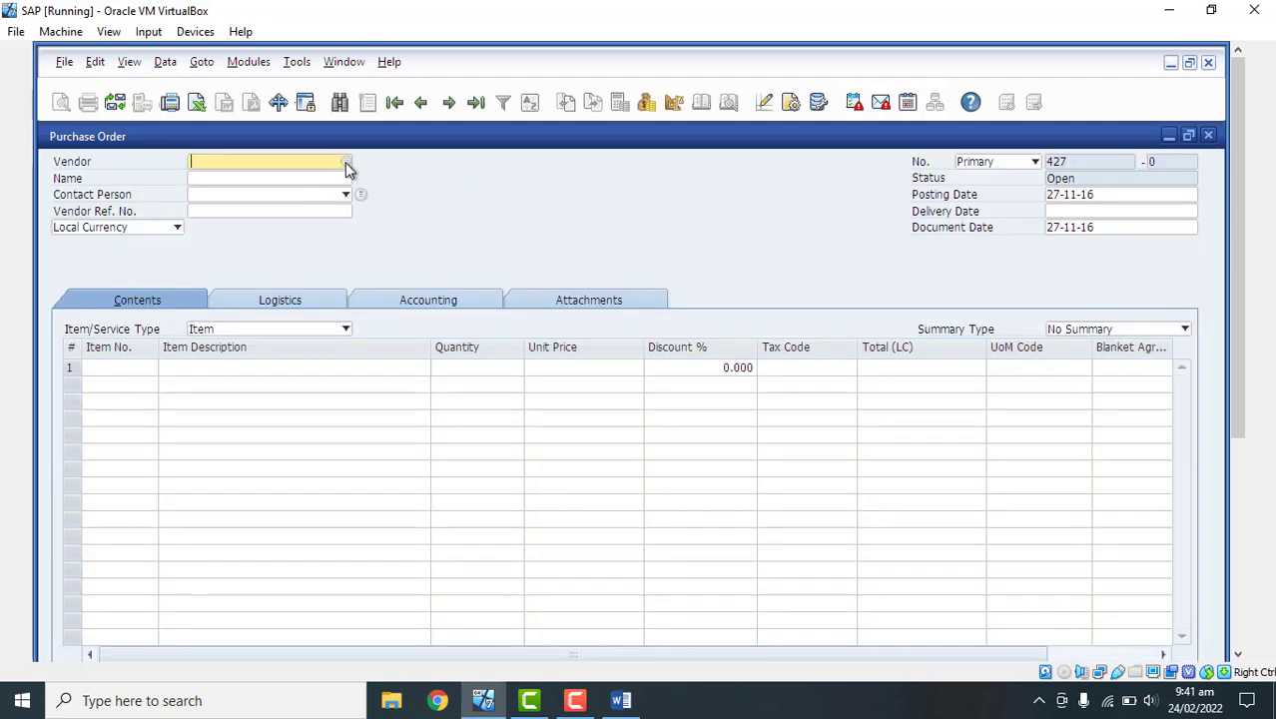
{"action": "left_click", "coordinate": [346, 161]}
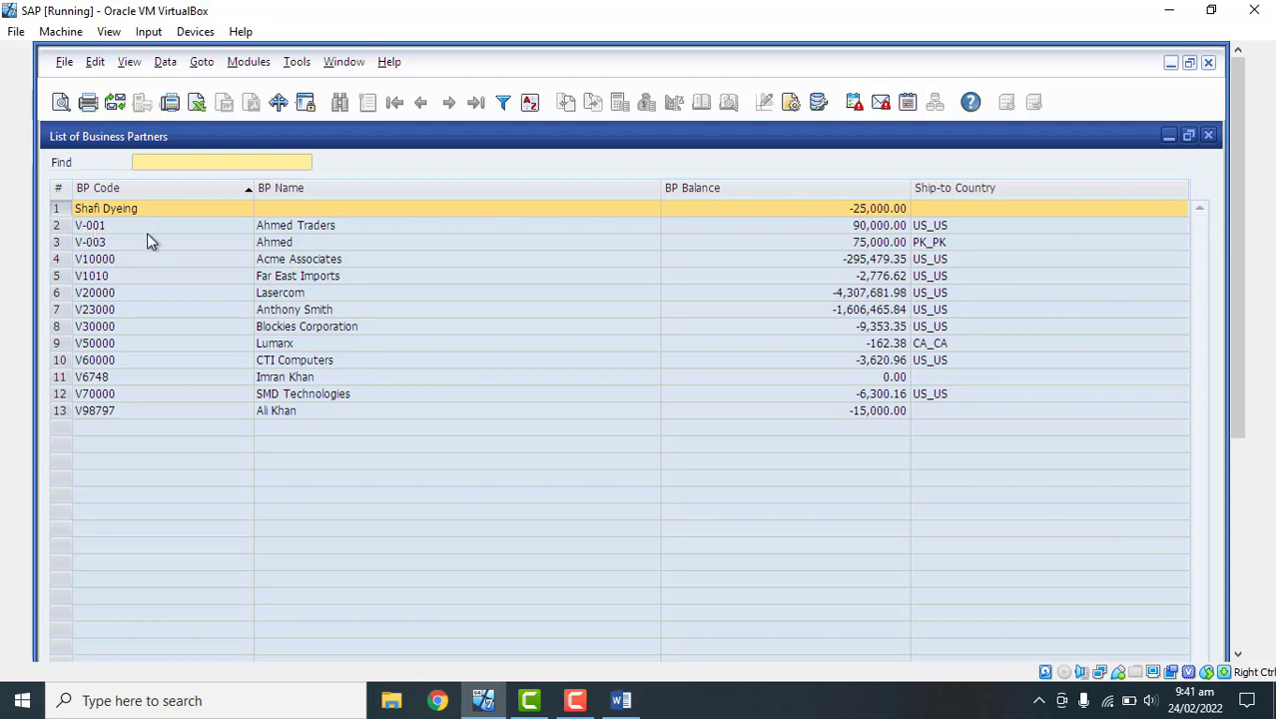
{"action": "left_click", "coordinate": [1208, 134]}
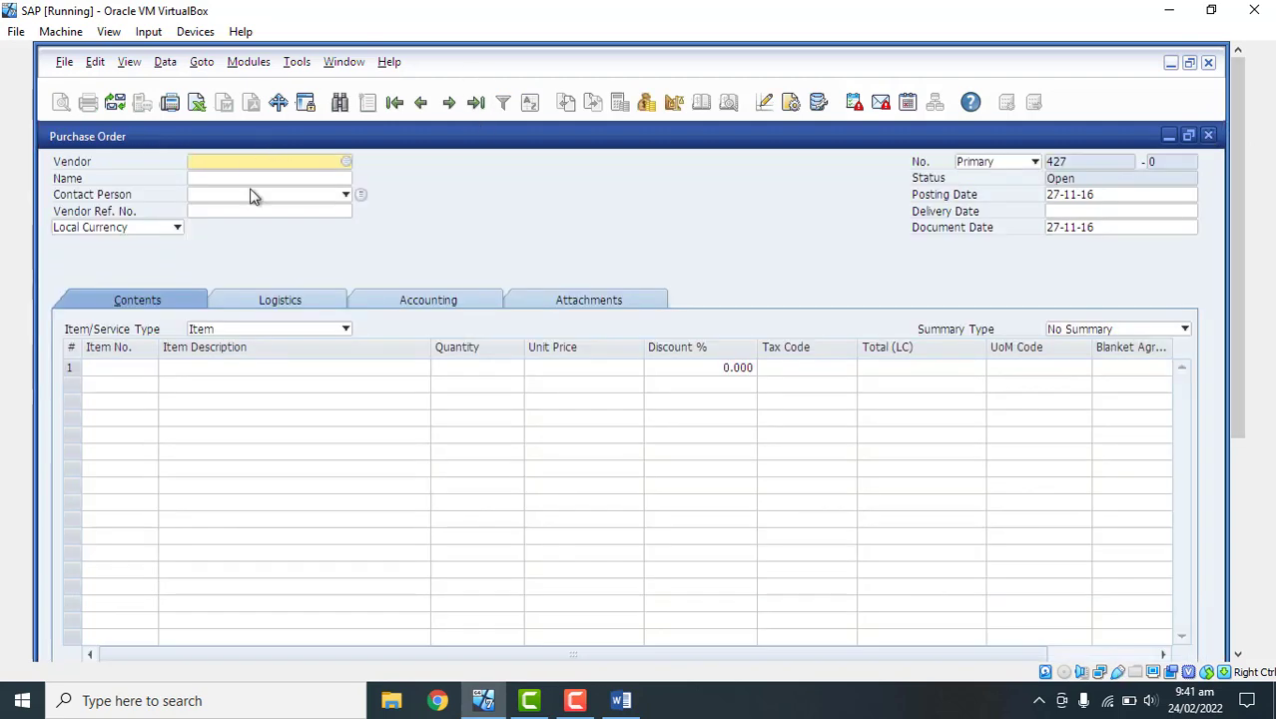
{"action": "type", "text": "V-"}
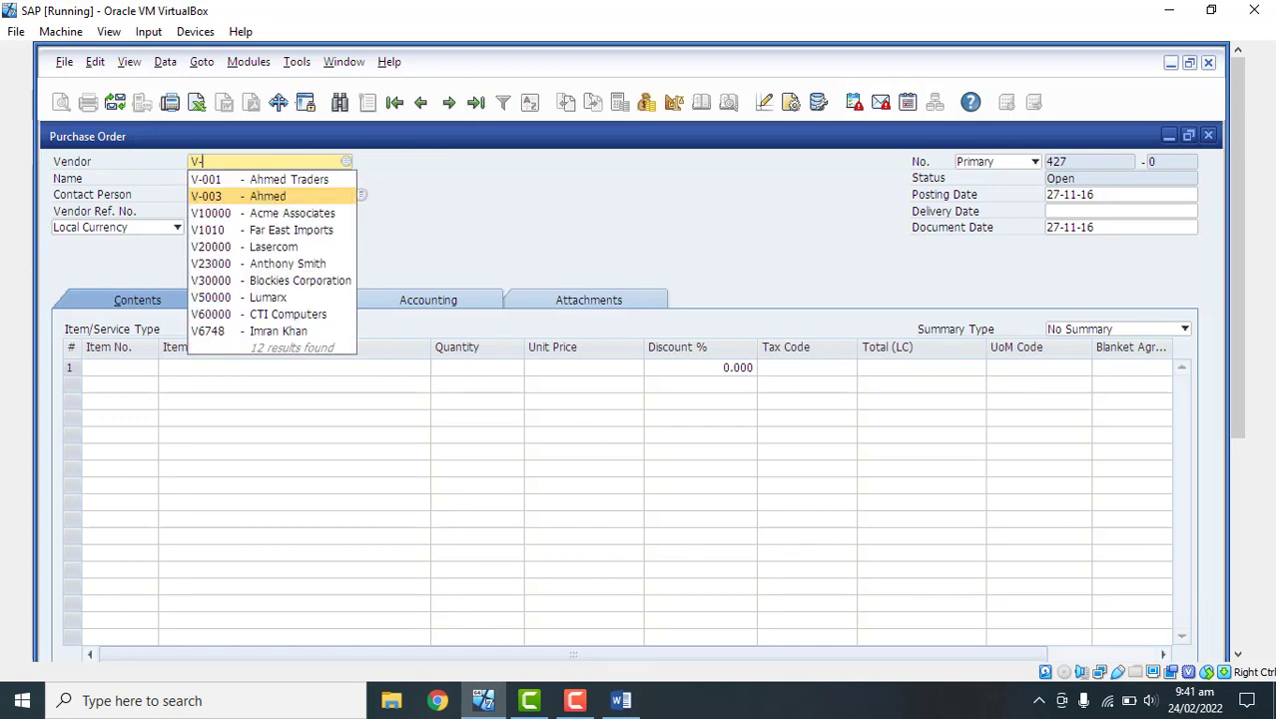
{"action": "type", "text": "001"}
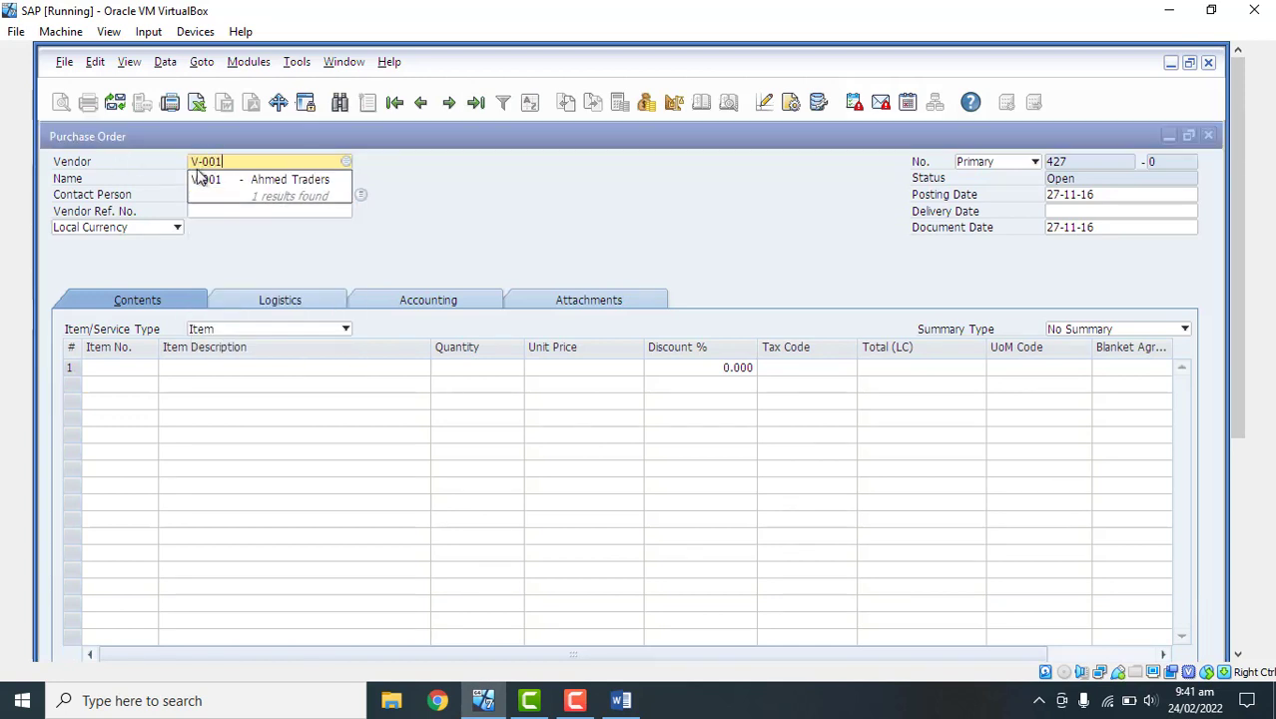
{"action": "left_click", "coordinate": [263, 179]}
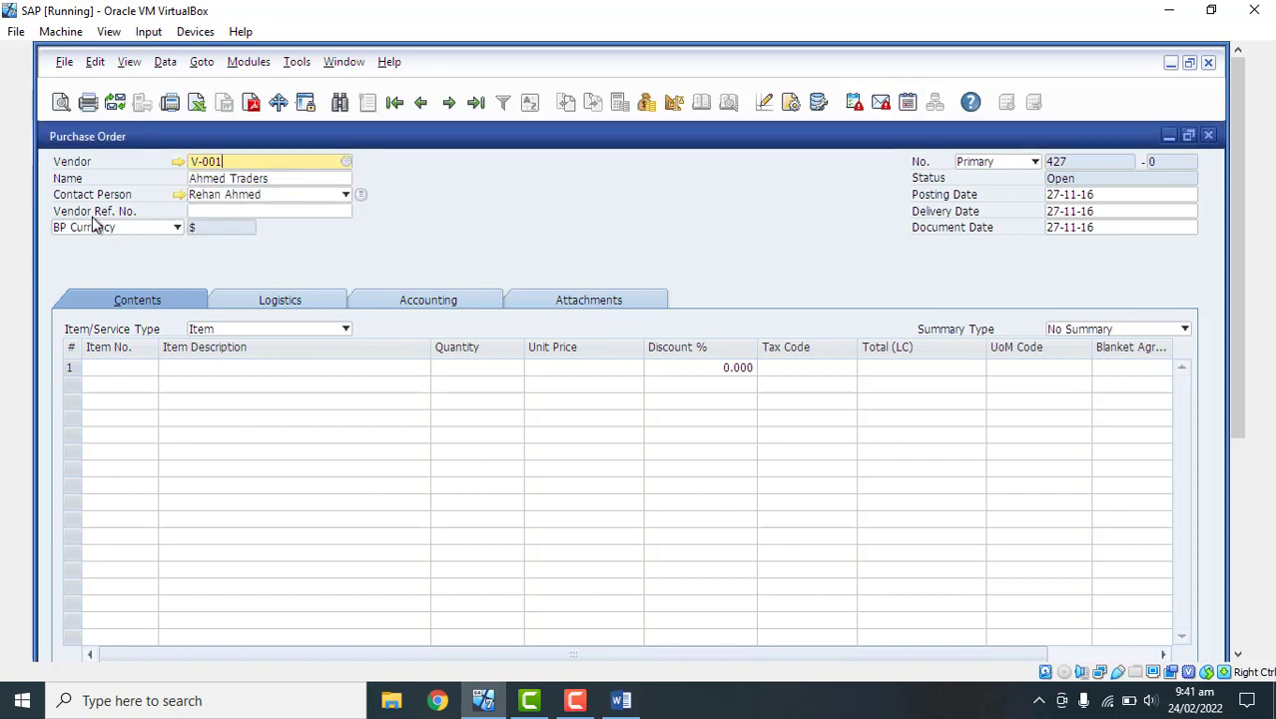
Enter AT 1234 as the vendor reference number and set the posting date to 25-11-16
{"action": "left_click", "coordinate": [249, 213]}
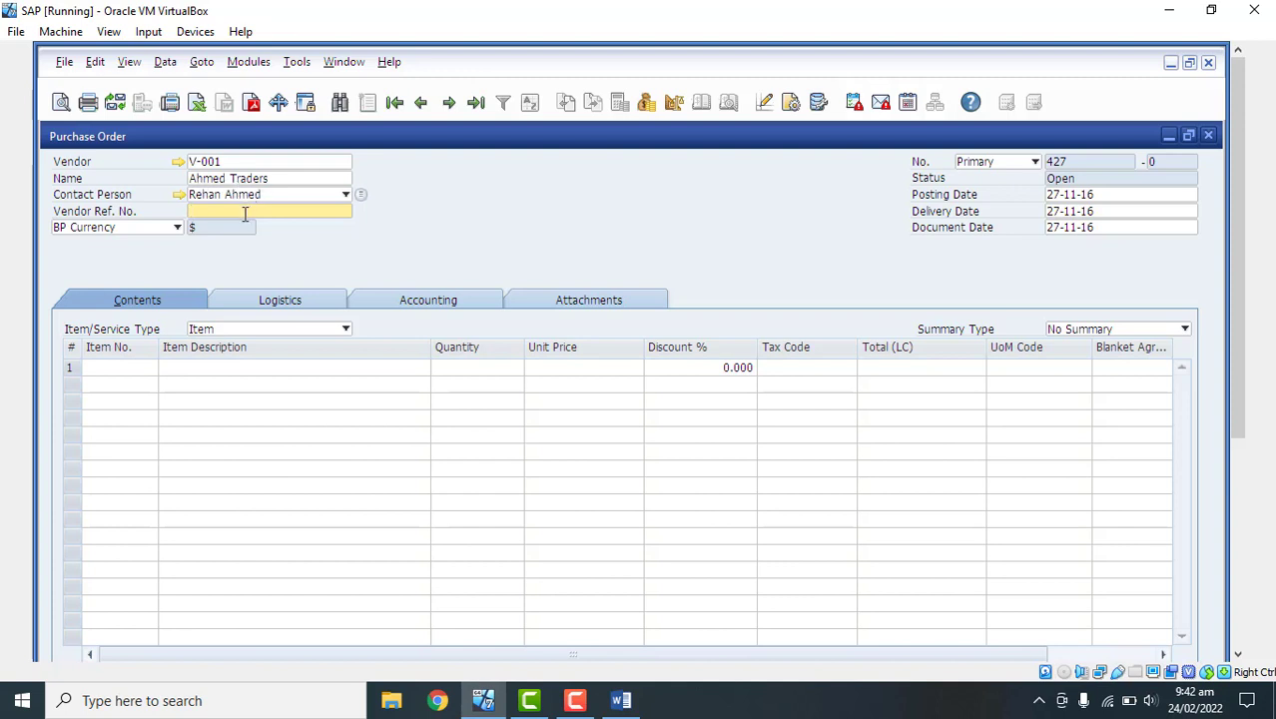
{"action": "type", "text": "AT 1234"}
{"action": "left_click", "coordinate": [1057, 198]}
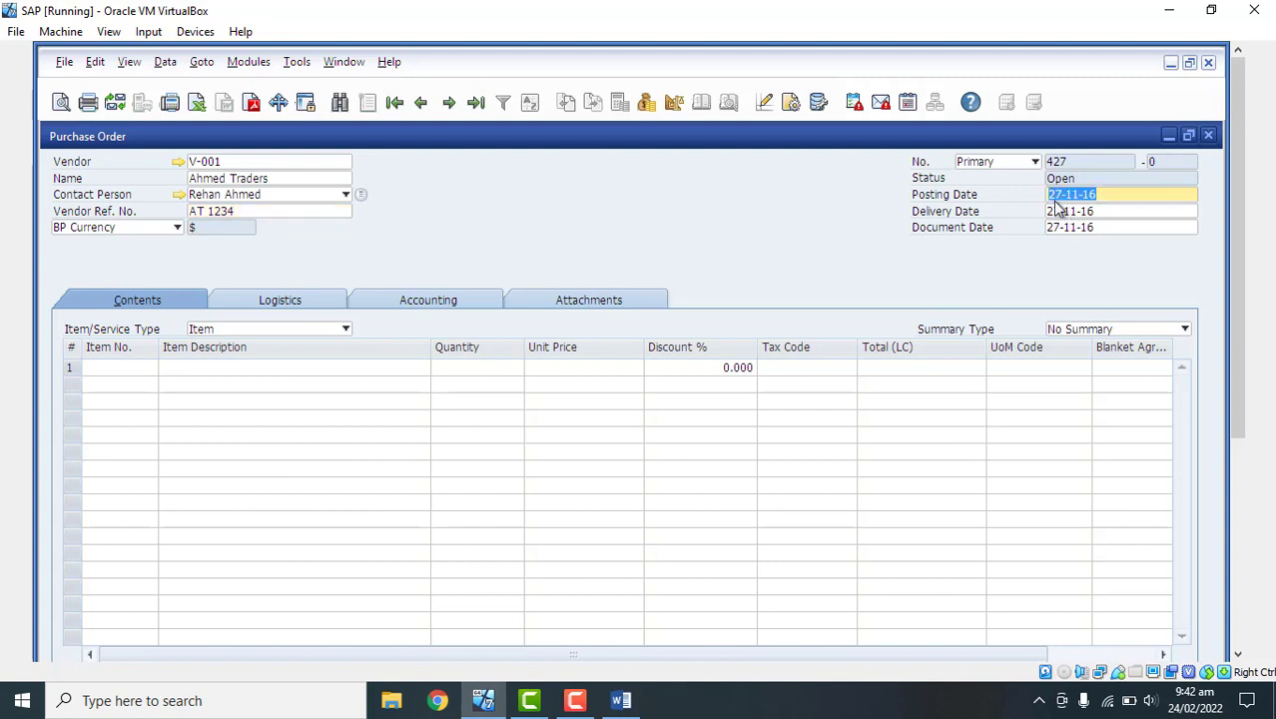
{"action": "left_click", "coordinate": [1055, 195]}
{"action": "key", "text": "Delete"}
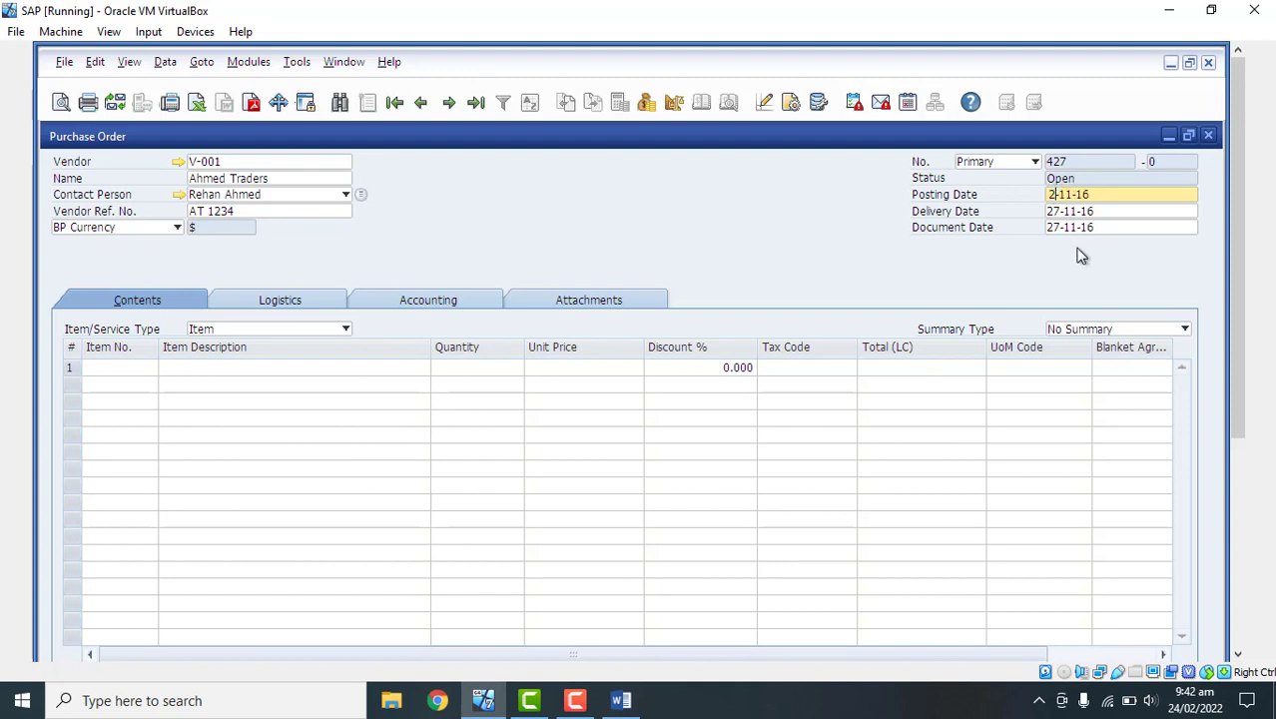
{"action": "type", "text": "5"}
Clear the purchase order's delivery date and enter 27-11-2016
{"action": "left_click", "coordinate": [1053, 211]}
{"action": "key", "text": "Delete"}
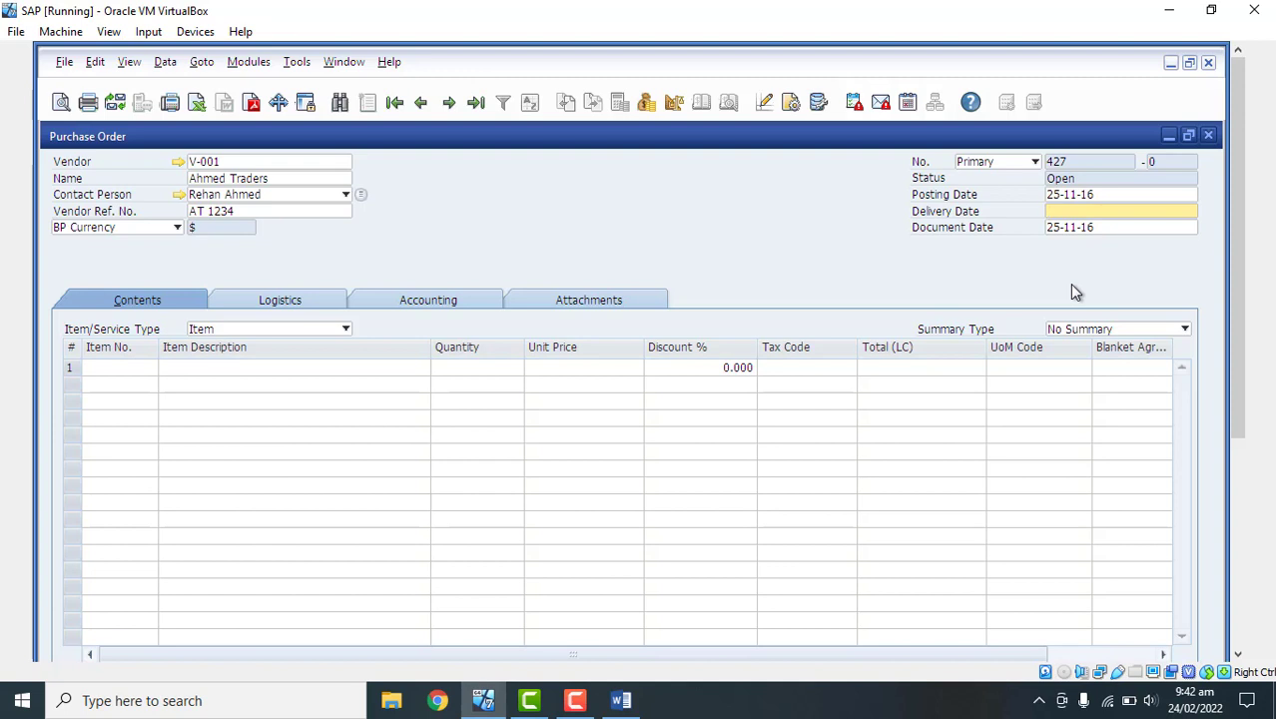
{"action": "type", "text": "27"}
{"action": "type", "text": "-11-20166"}
{"action": "key", "text": "BackSpace"}
{"action": "key", "text": "BackSpace"}
{"action": "key", "text": "BackSpace"}
{"action": "type", "text": "2016"}
{"action": "key", "text": "Tab"}
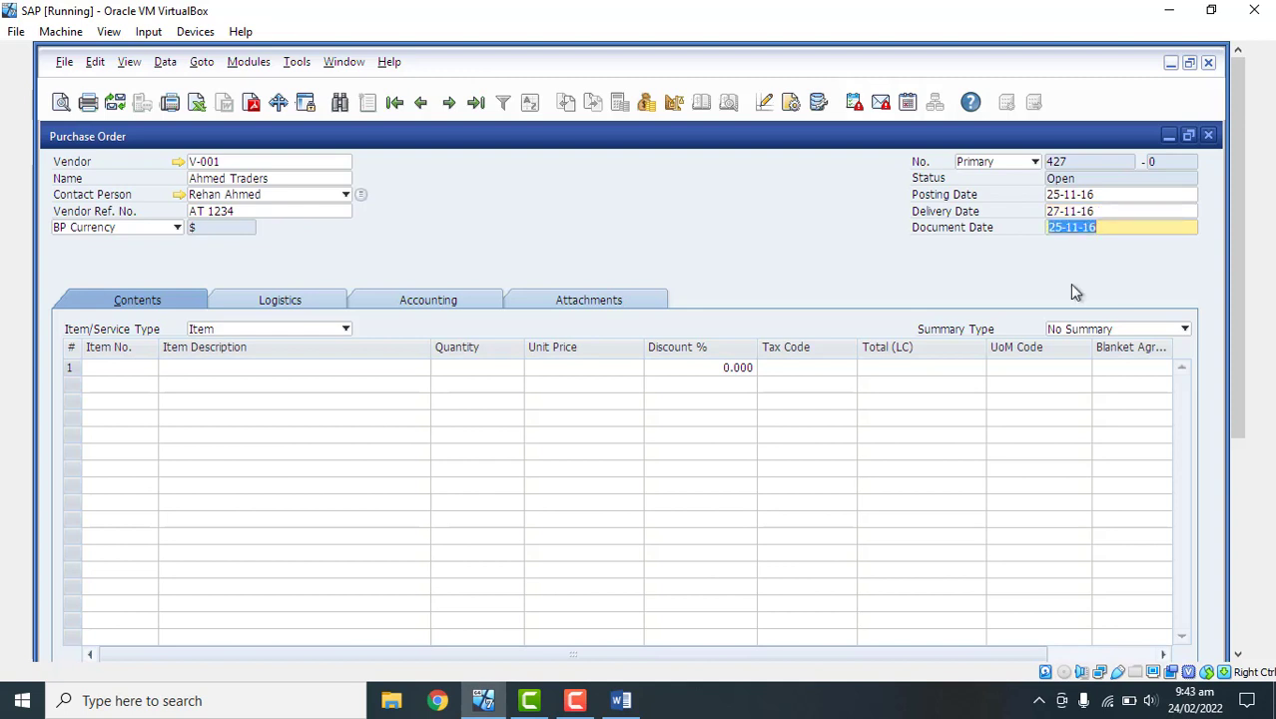
{"action": "left_click_drag", "start_coordinate": [1238, 252], "coordinate": [1241, 302]}
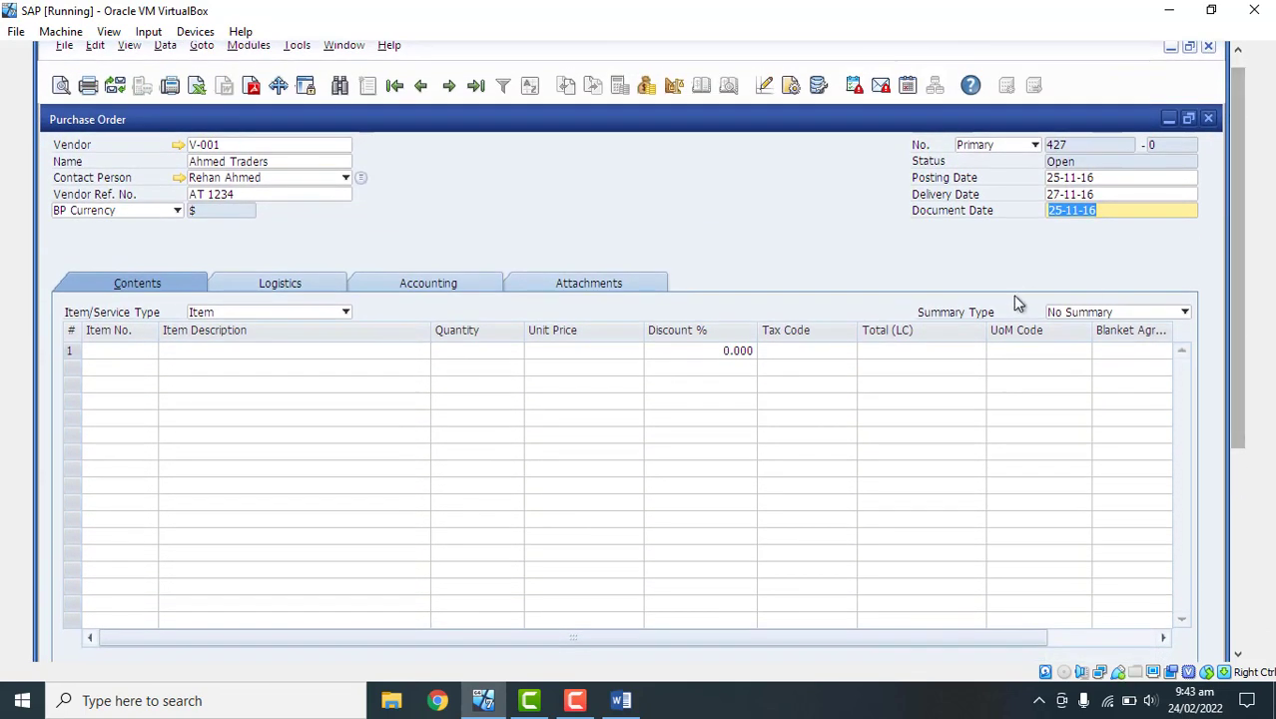
{"action": "left_click", "coordinate": [1115, 192]}
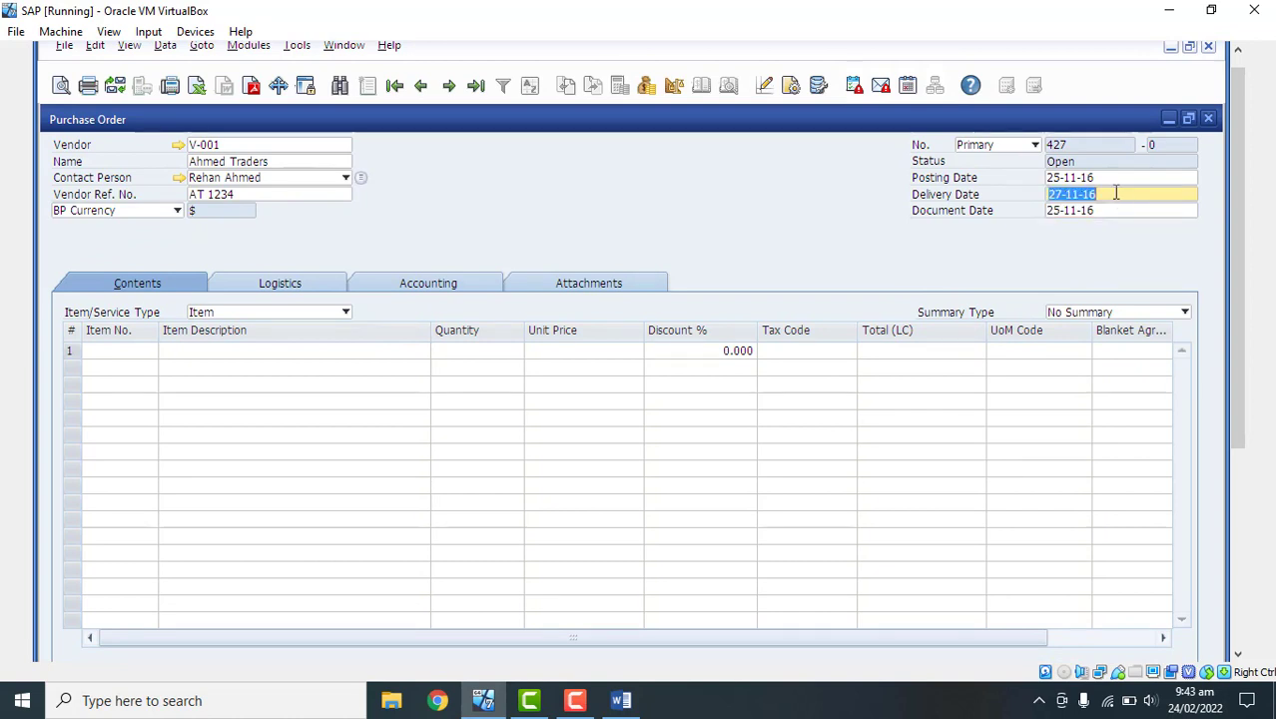
Find item L-123, Laptop Dell Black, add it to the first order line, and set its quantity to 10
{"action": "left_click", "coordinate": [150, 356]}
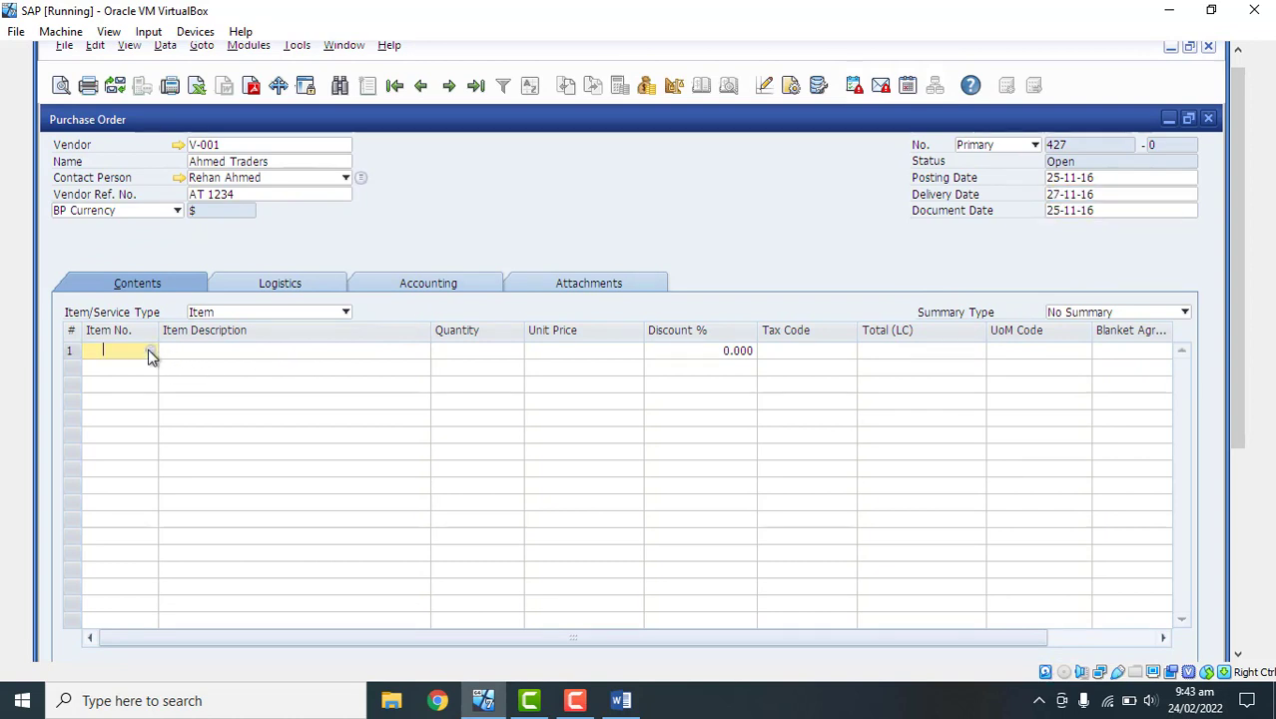
{"action": "left_click", "coordinate": [148, 353]}
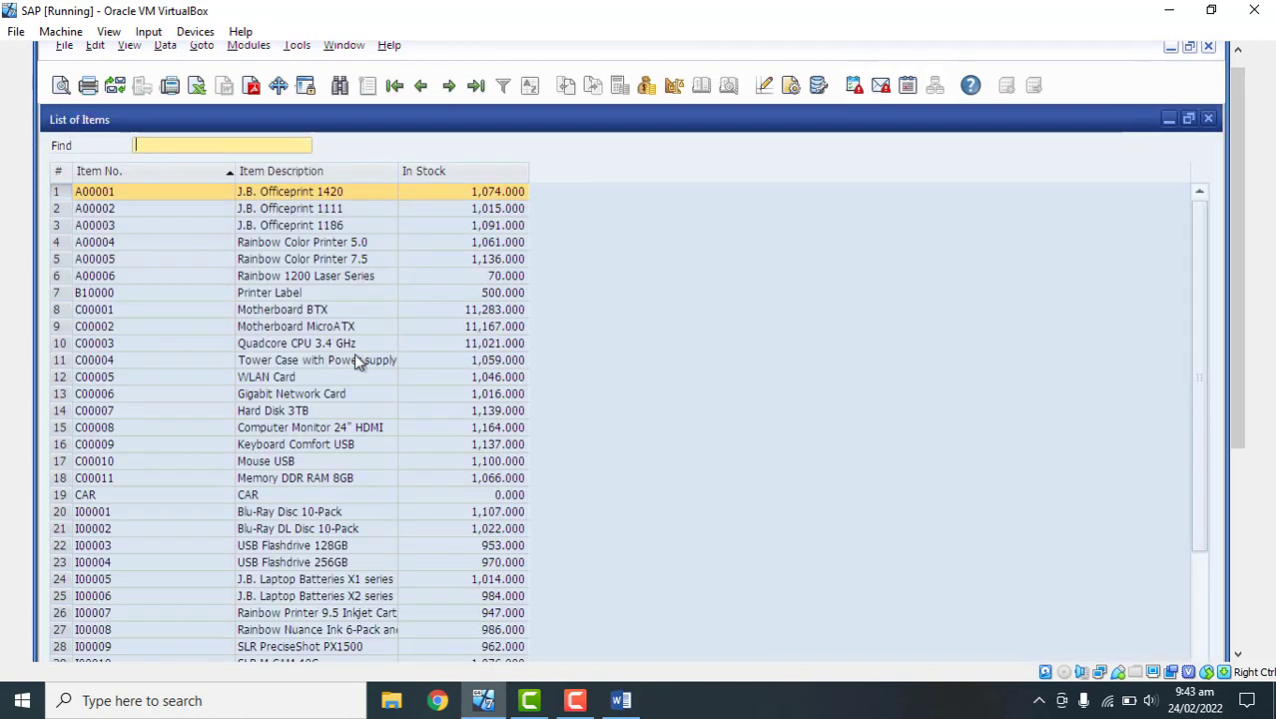
{"action": "type", "text": "lap"}
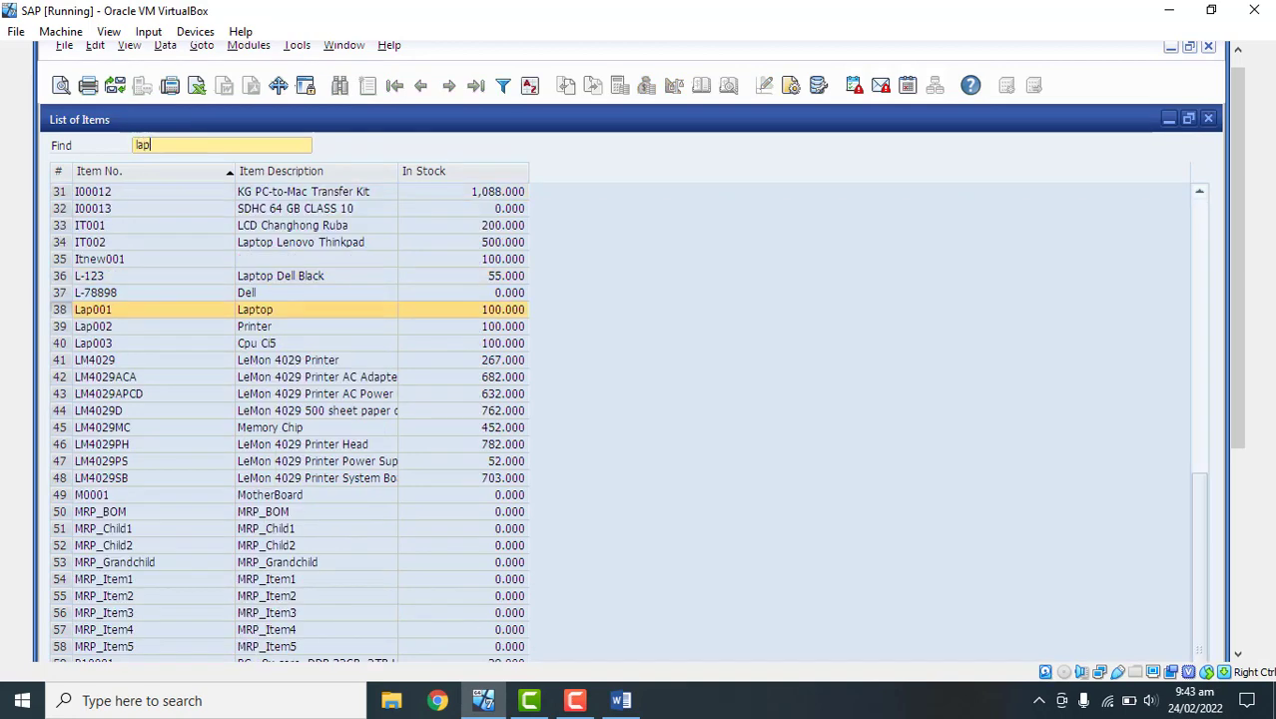
{"action": "left_click", "coordinate": [308, 277]}
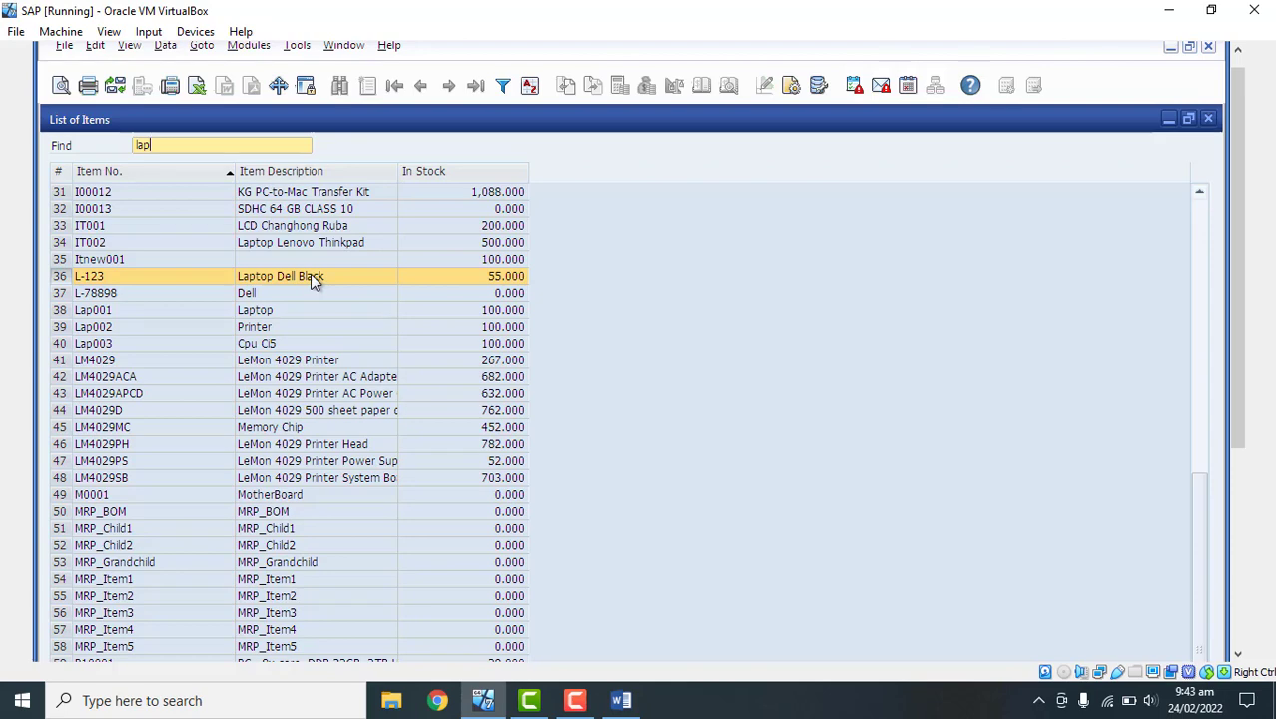
{"action": "double_click", "coordinate": [310, 276]}
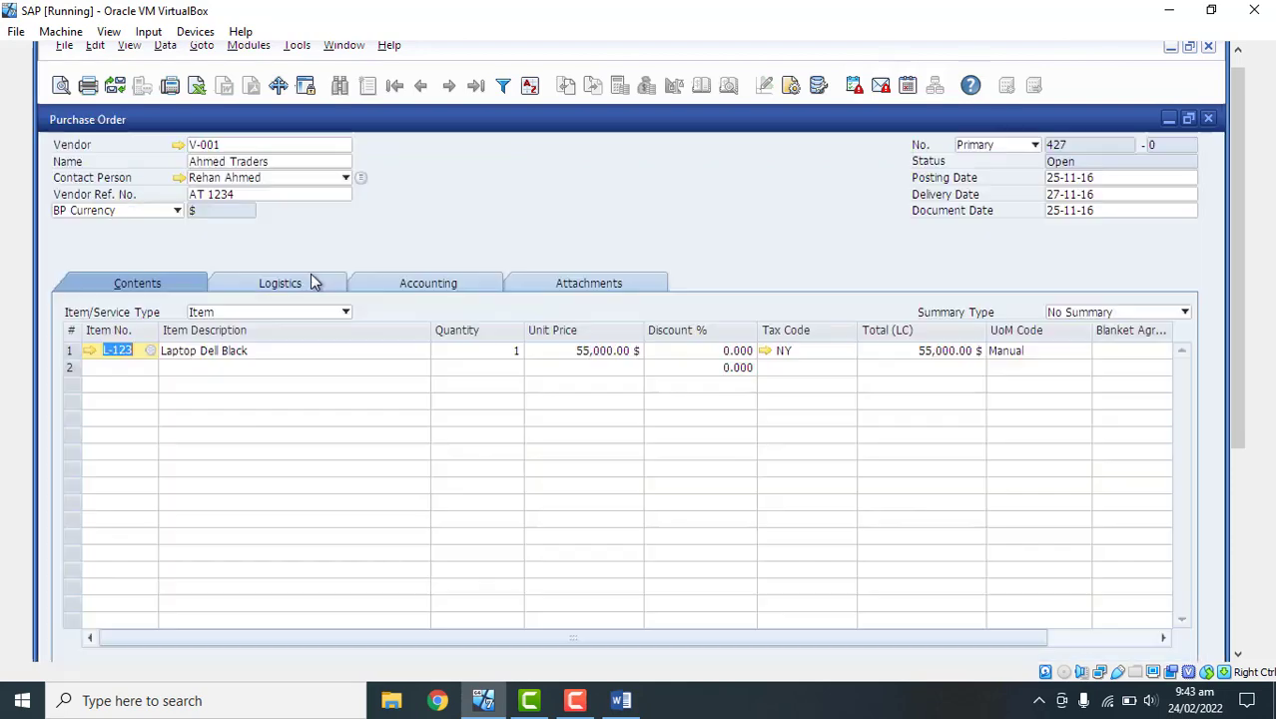
{"action": "left_click", "coordinate": [488, 356]}
{"action": "type", "text": "10"}
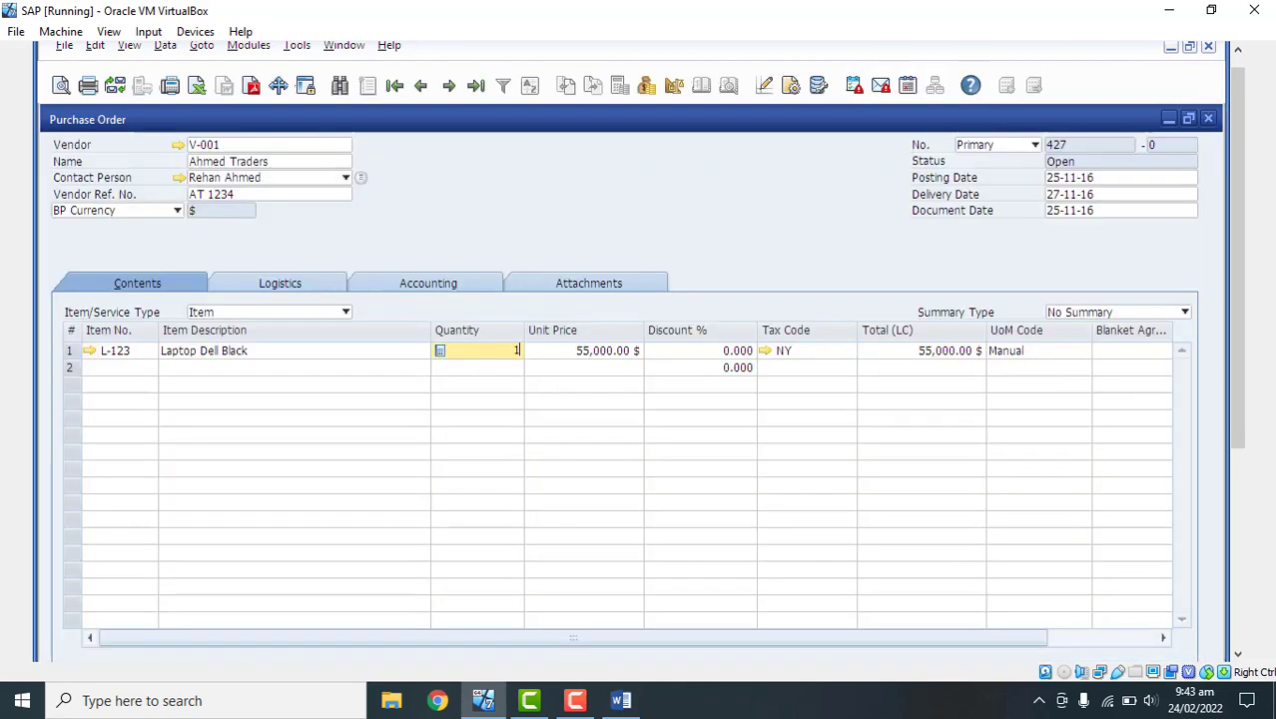
{"action": "key", "text": "Tab"}
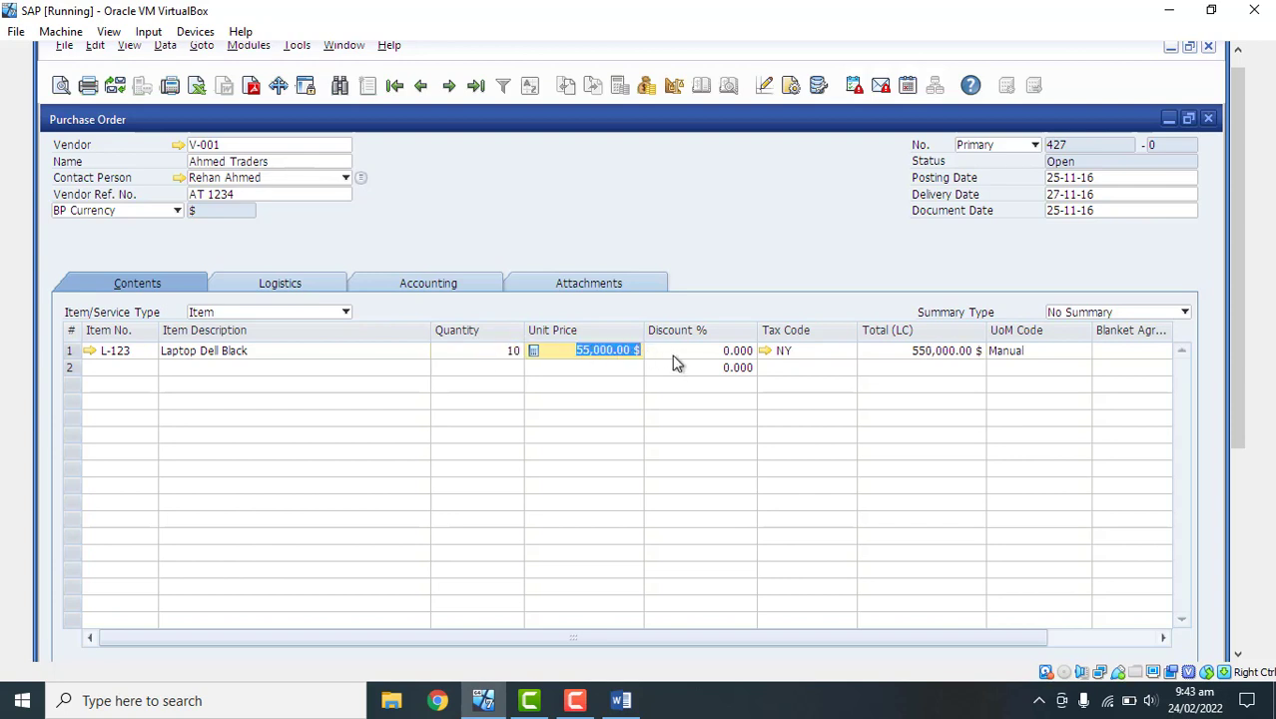
Review the laptop line's discount, tax code, total and unit of measure, and the order's tax and total payment due
{"action": "key", "text": "Tab"}
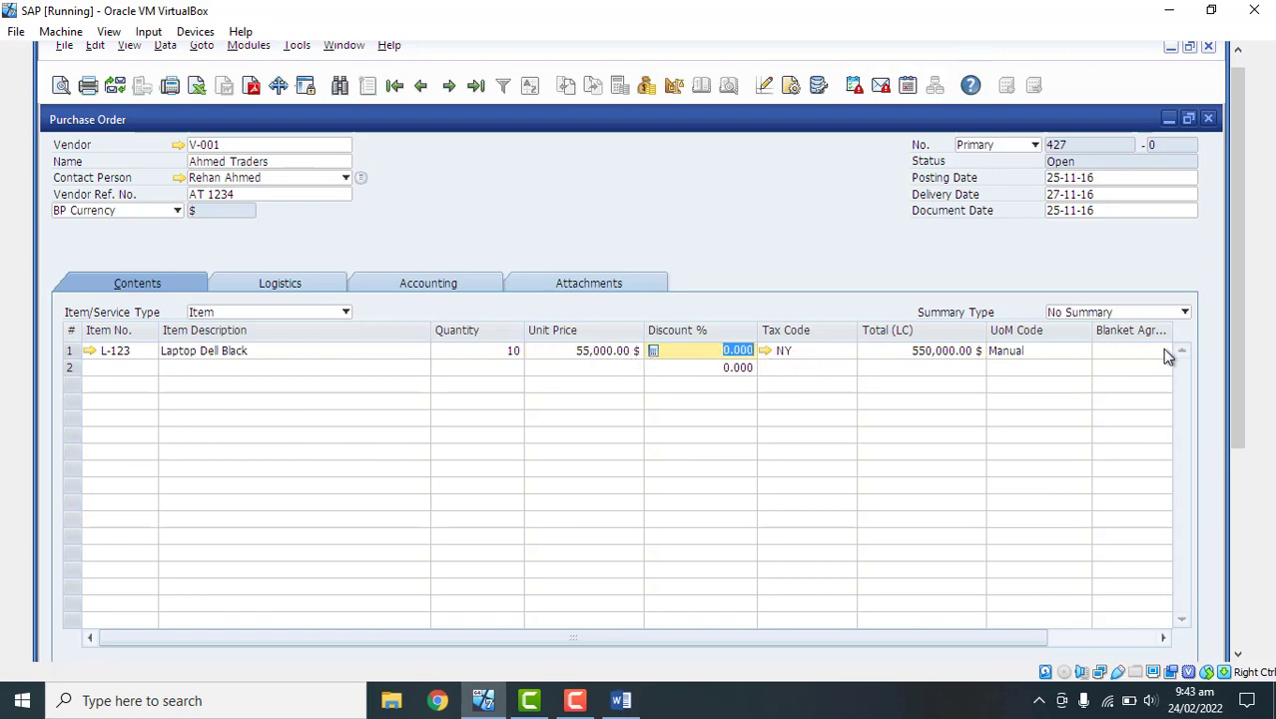
{"action": "left_click_drag", "start_coordinate": [1239, 350], "coordinate": [1222, 393]}
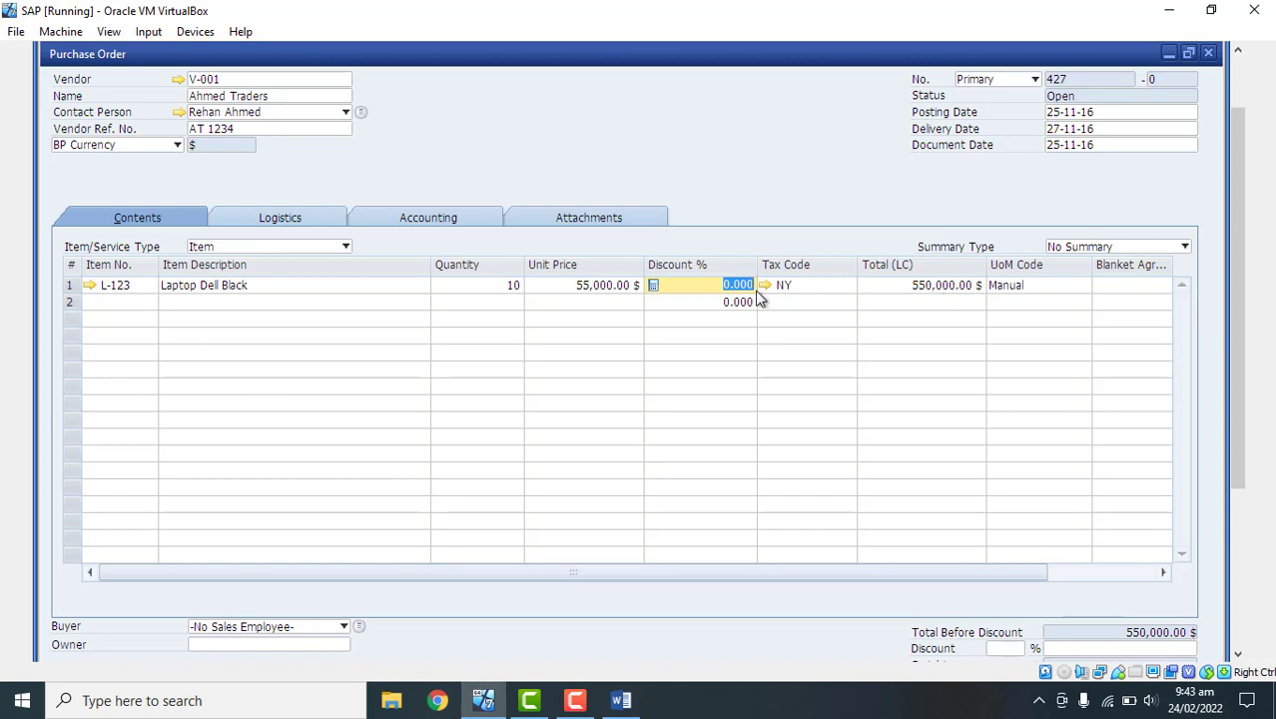
{"action": "left_click_drag", "start_coordinate": [1229, 306], "coordinate": [1238, 343]}
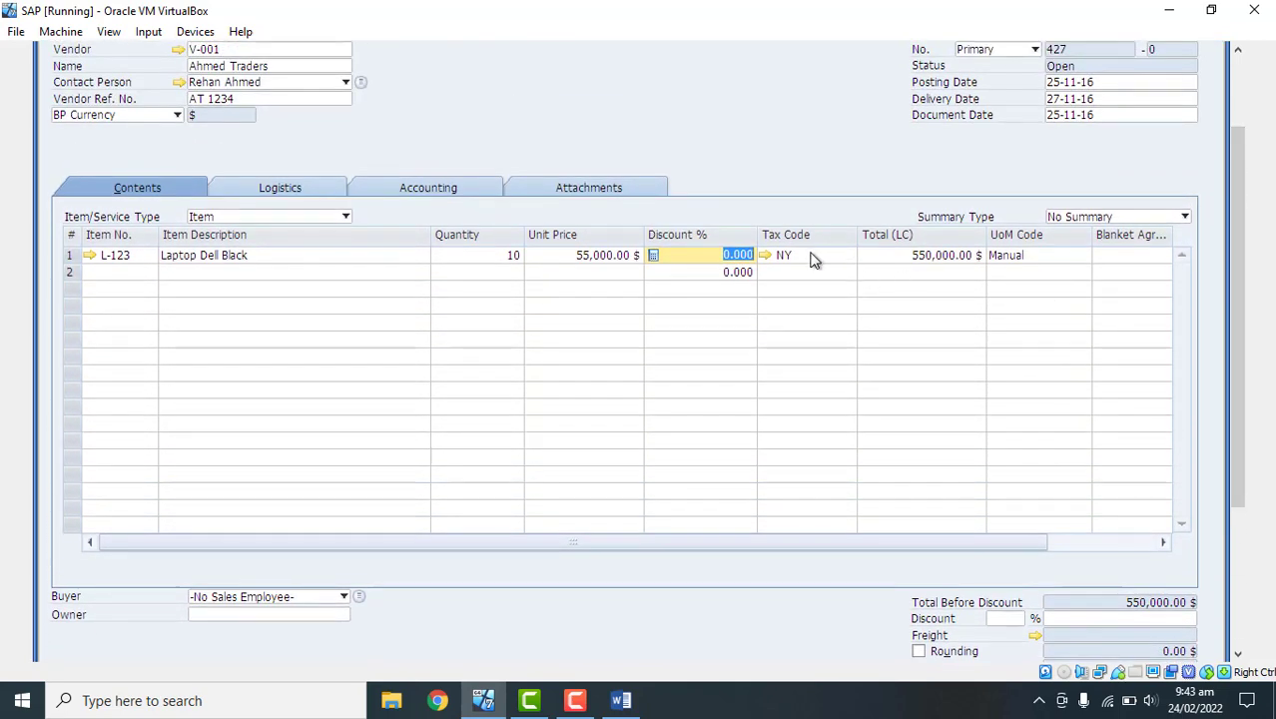
{"action": "left_click", "coordinate": [815, 256]}
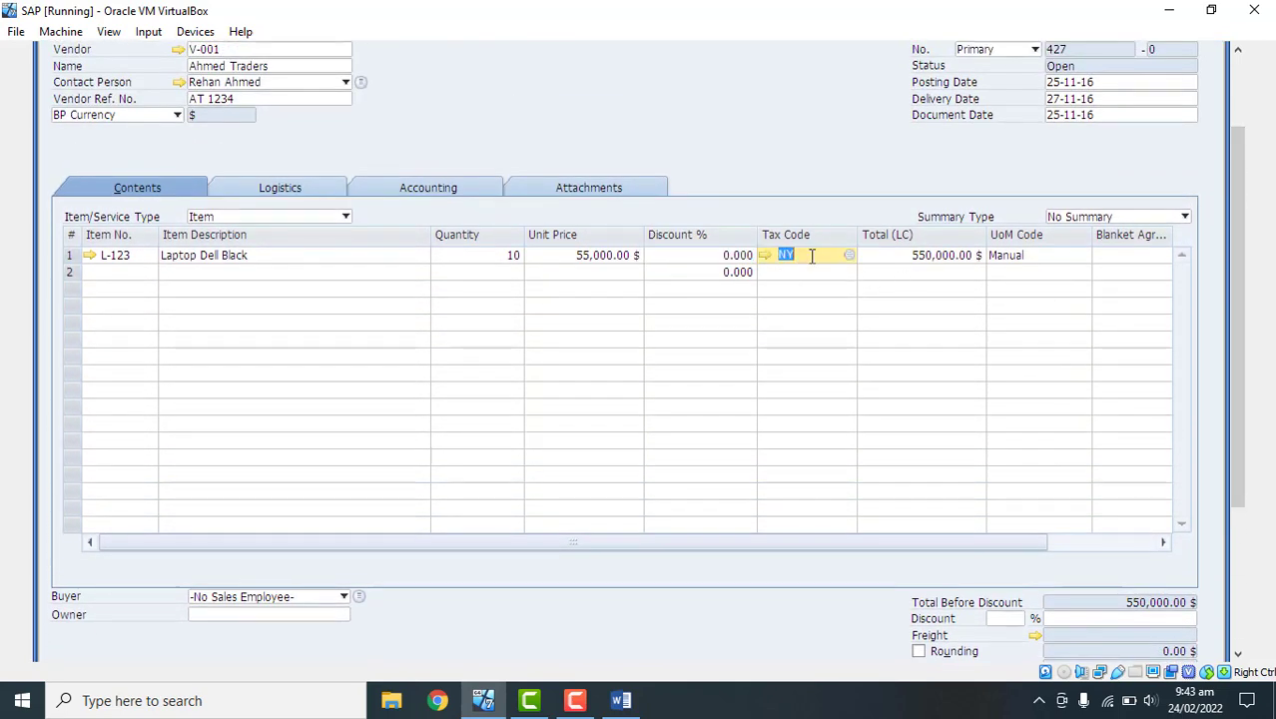
{"action": "left_click", "coordinate": [904, 255]}
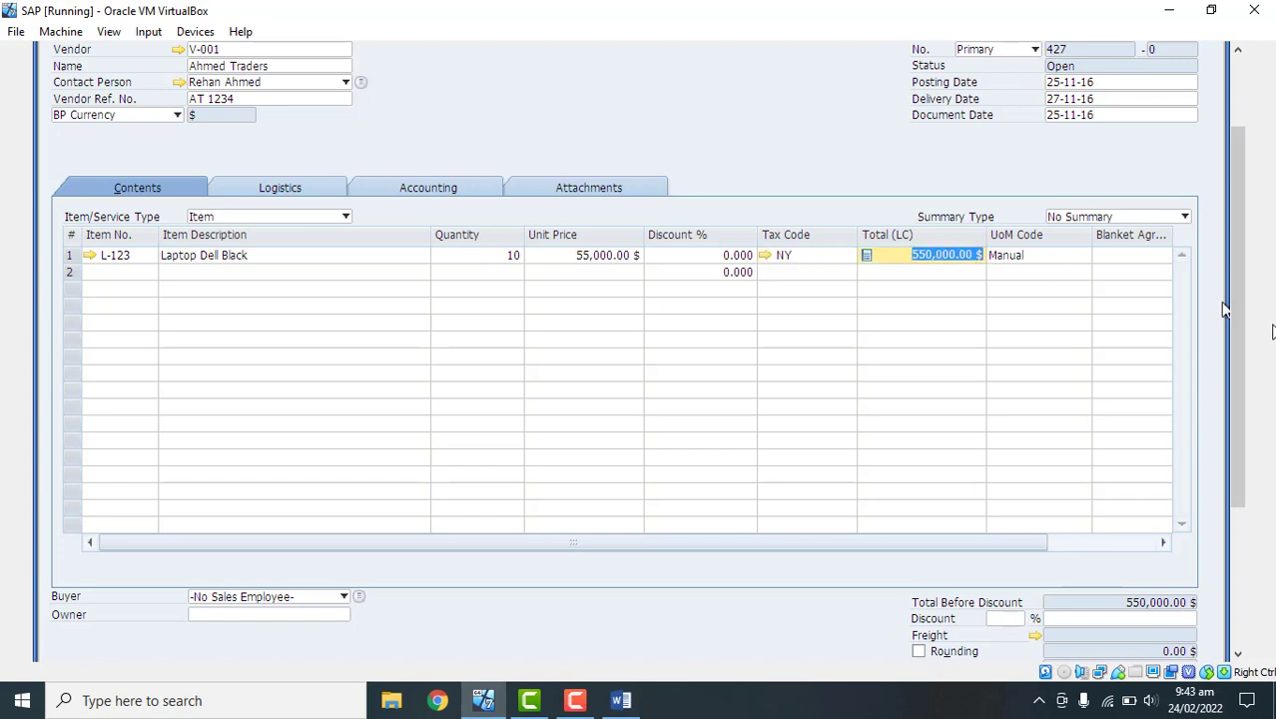
{"action": "left_click_drag", "start_coordinate": [993, 543], "coordinate": [1186, 558]}
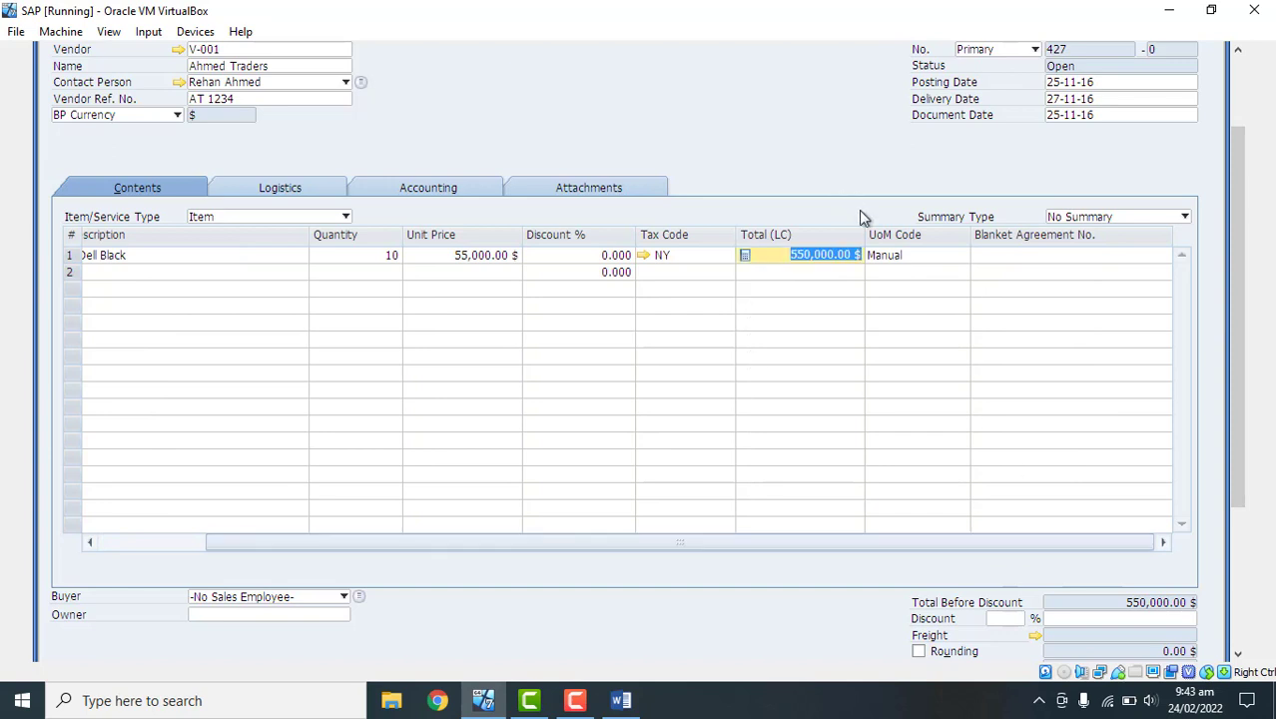
{"action": "left_click_drag", "start_coordinate": [1248, 340], "coordinate": [1258, 459]}
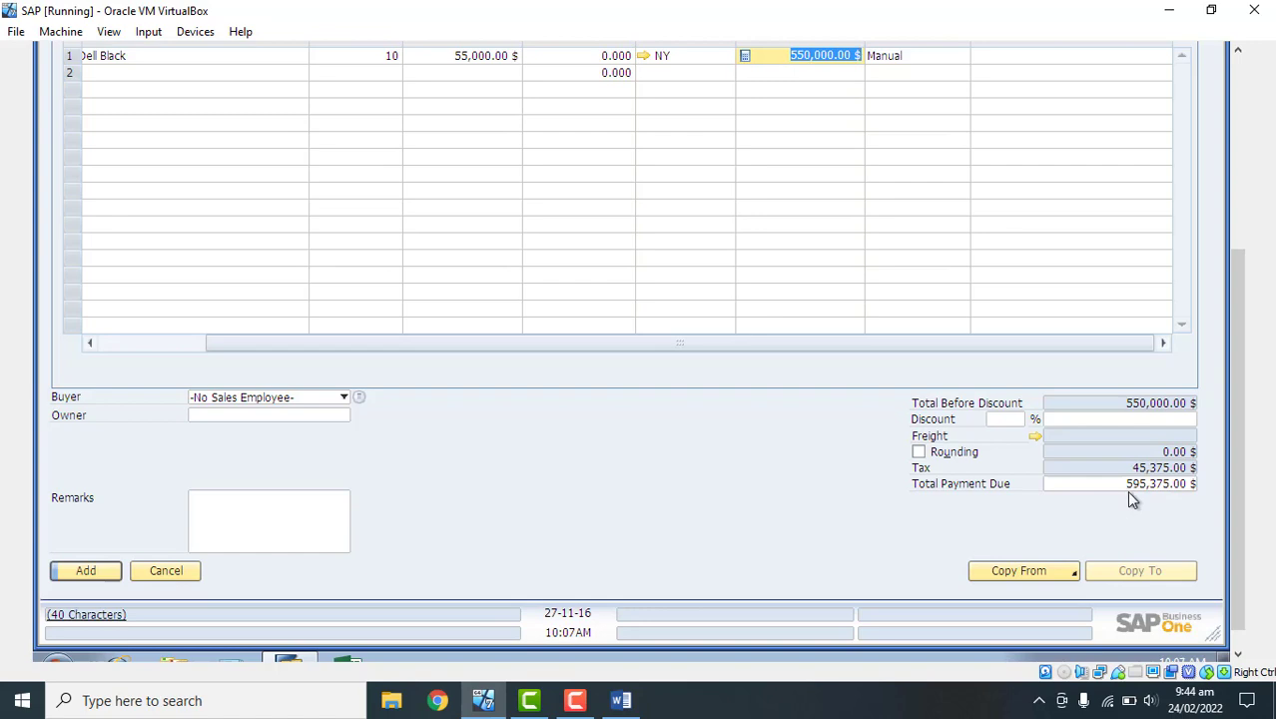
{"action": "left_click_drag", "start_coordinate": [1244, 496], "coordinate": [1216, 294]}
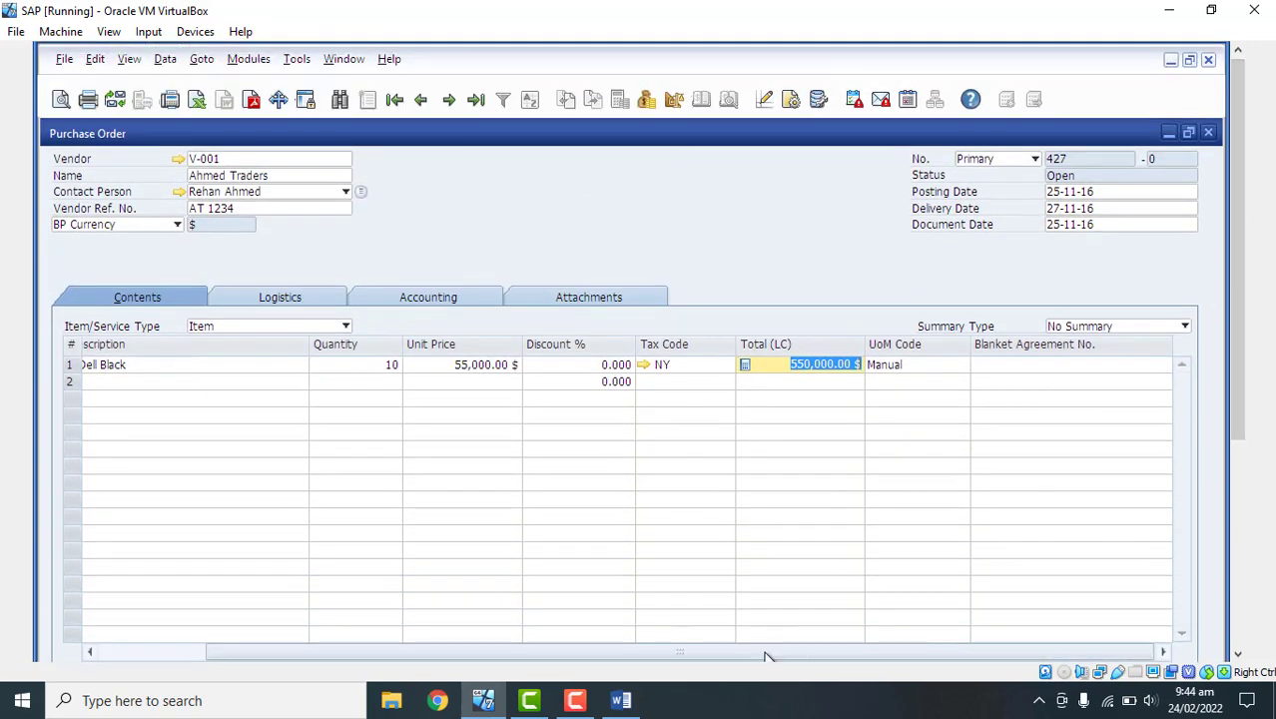
{"action": "left_click_drag", "start_coordinate": [765, 651], "coordinate": [225, 589]}
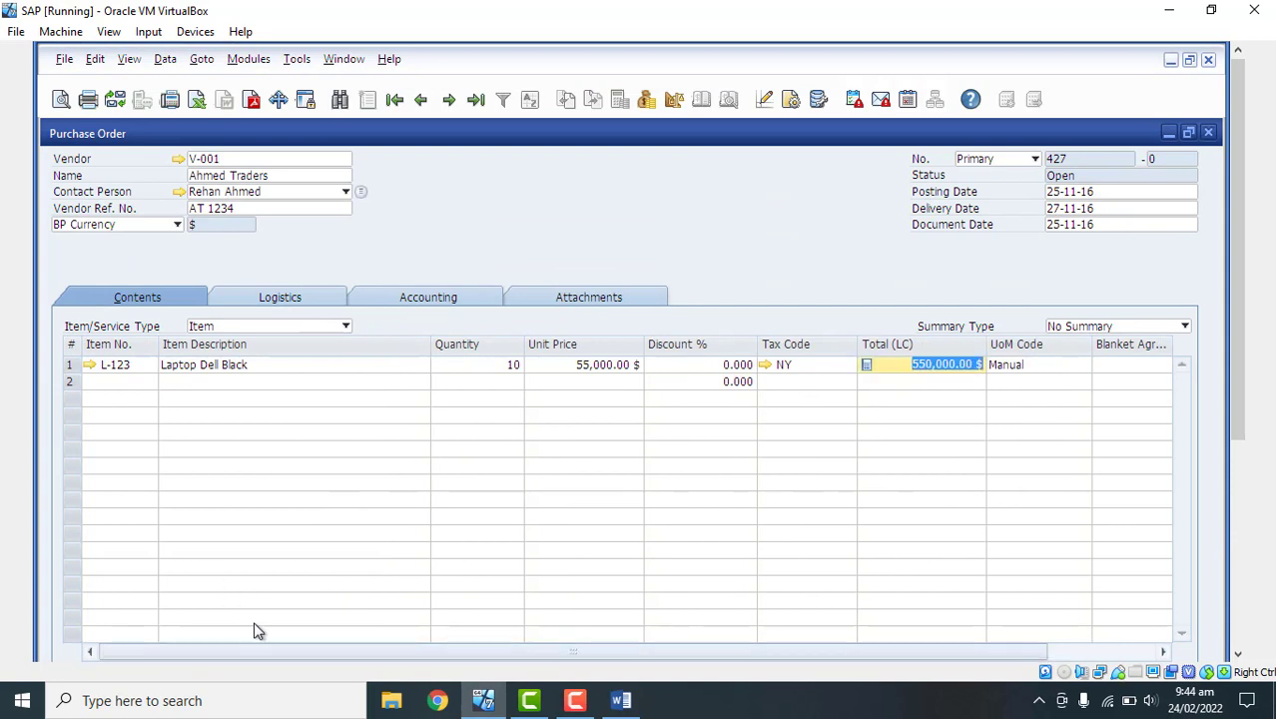
Choose By Truck as the shipping type in the purchase order's logistics details
{"action": "left_click", "coordinate": [280, 300]}
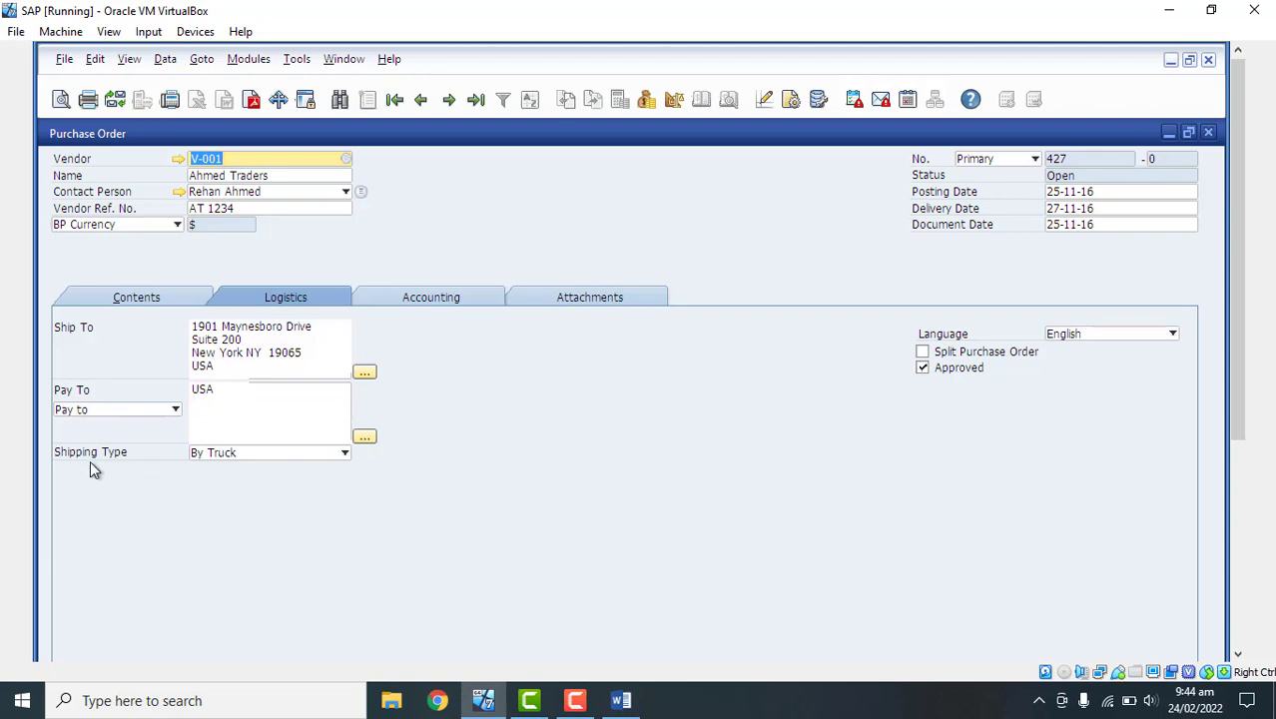
{"action": "left_click", "coordinate": [343, 456]}
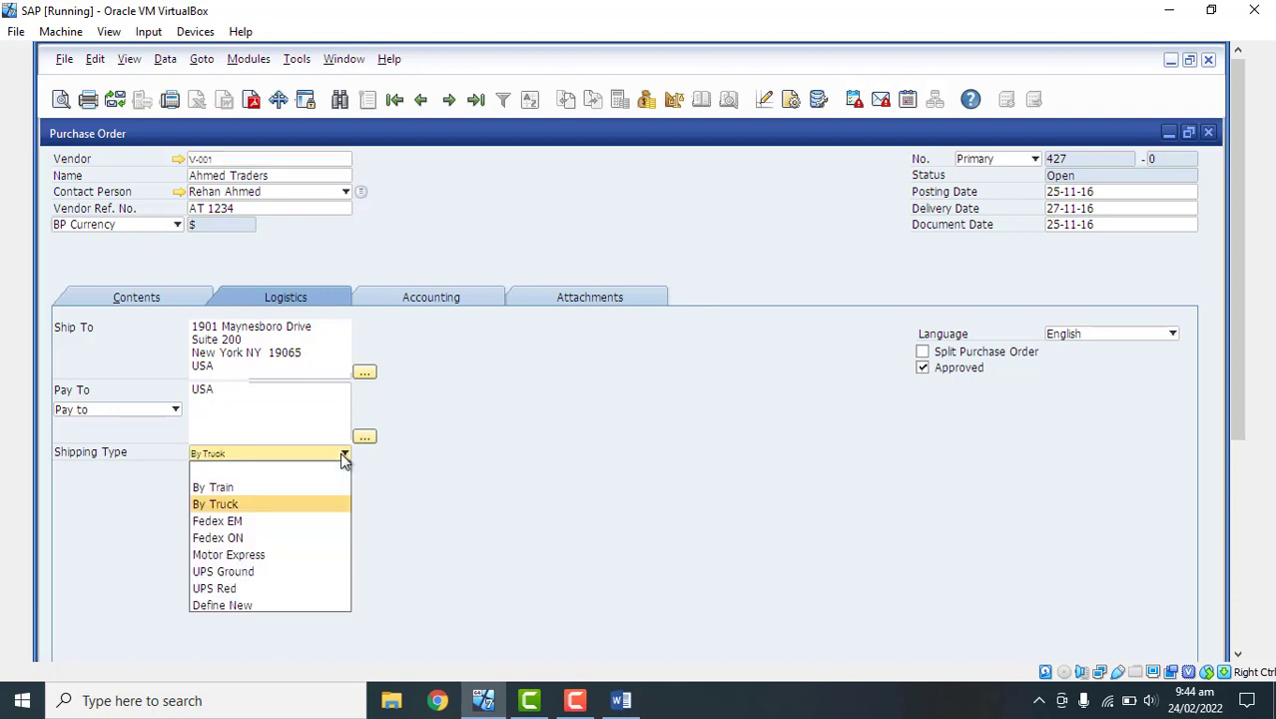
{"action": "left_click", "coordinate": [239, 507]}
{"action": "left_click", "coordinate": [402, 529]}
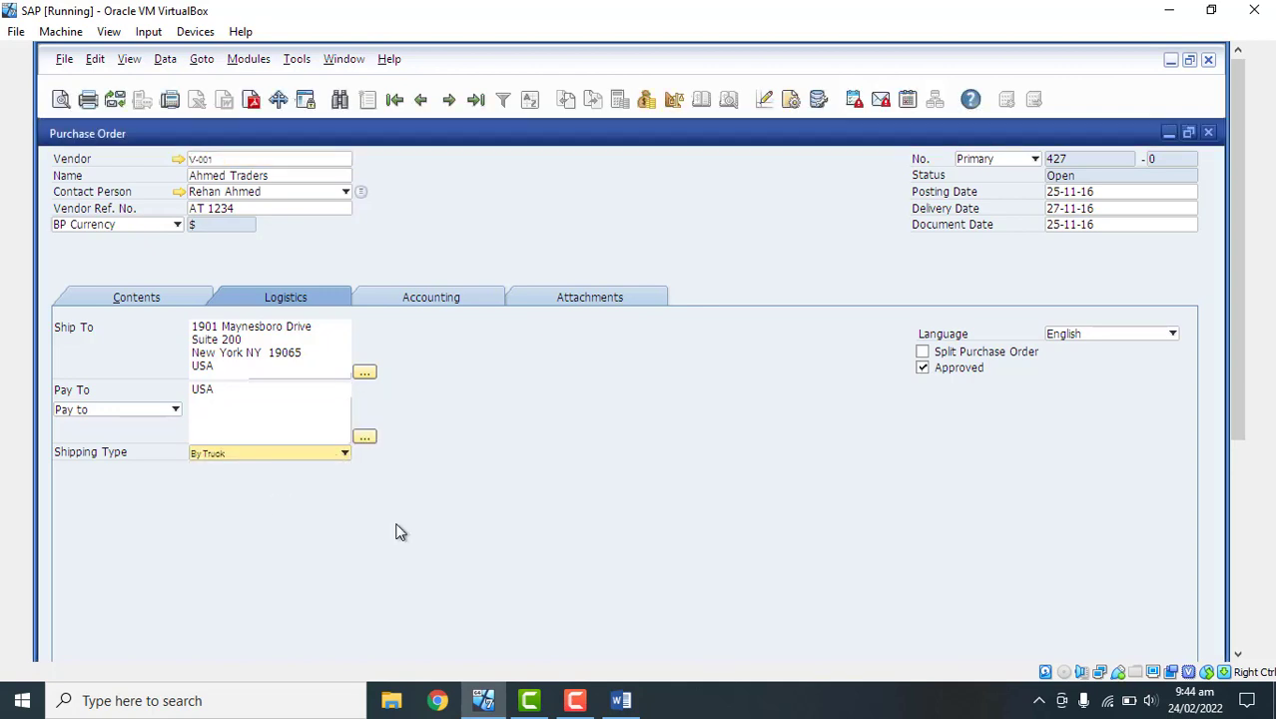
Set the purchase order's payment terms to Net30 and its payment method to Outgoing Checks in the accounting details
{"action": "left_click", "coordinate": [435, 299]}
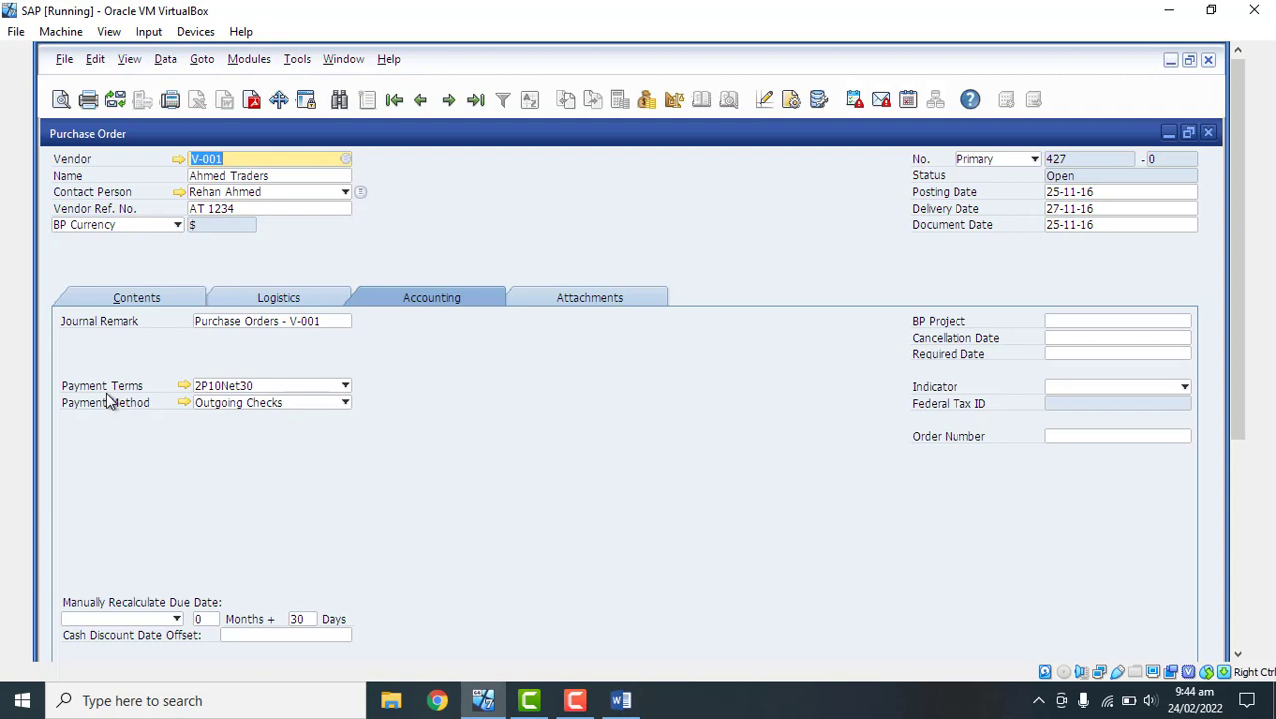
{"action": "left_click", "coordinate": [346, 387]}
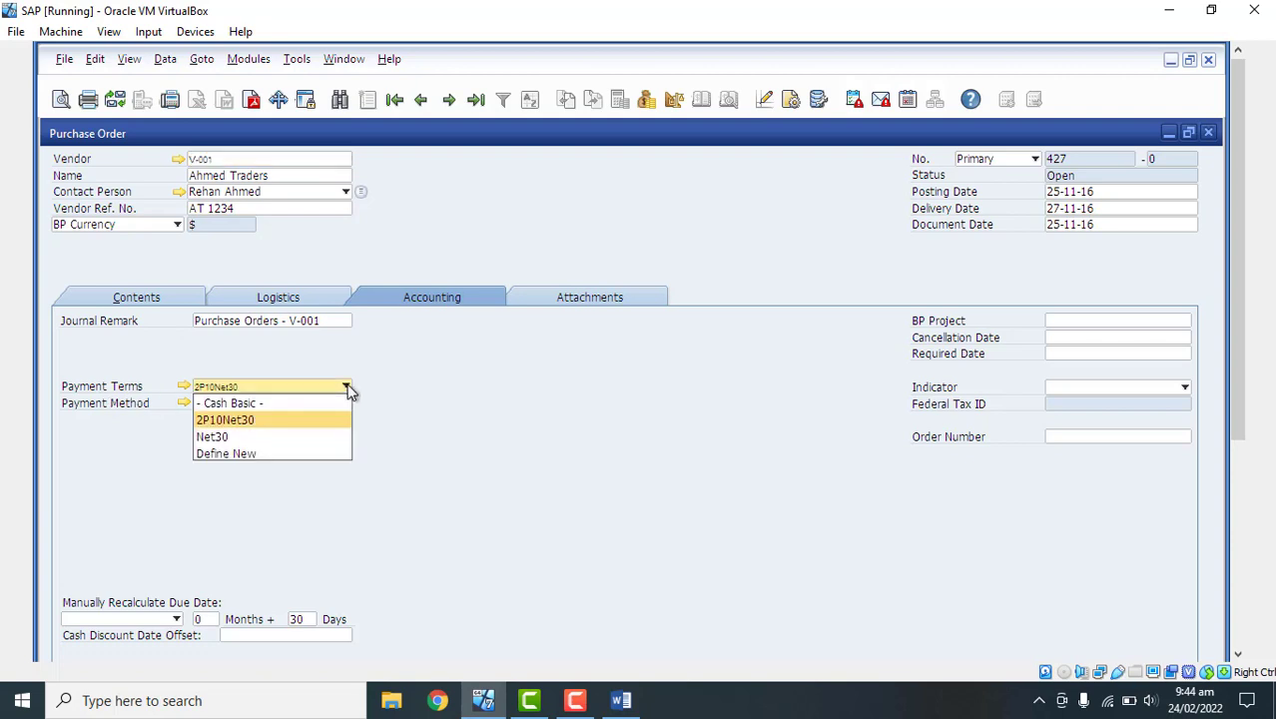
{"action": "left_click", "coordinate": [243, 438]}
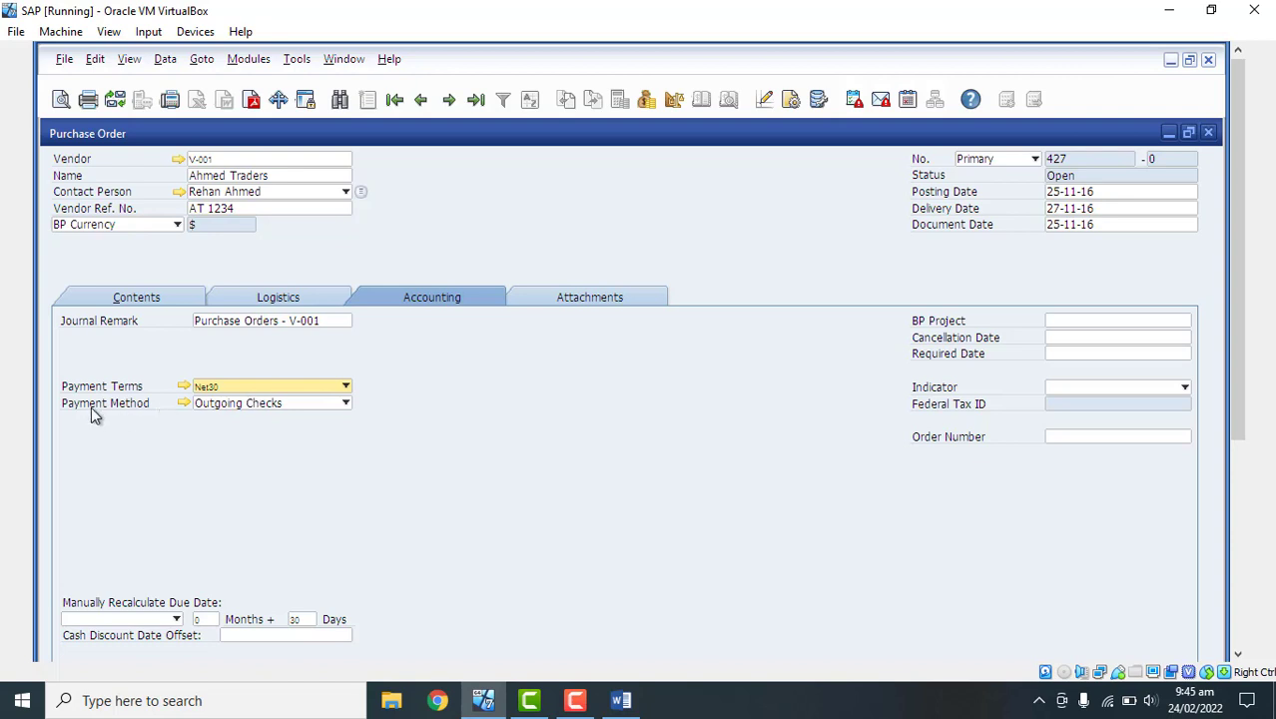
{"action": "left_click", "coordinate": [345, 404]}
{"action": "left_click", "coordinate": [265, 436]}
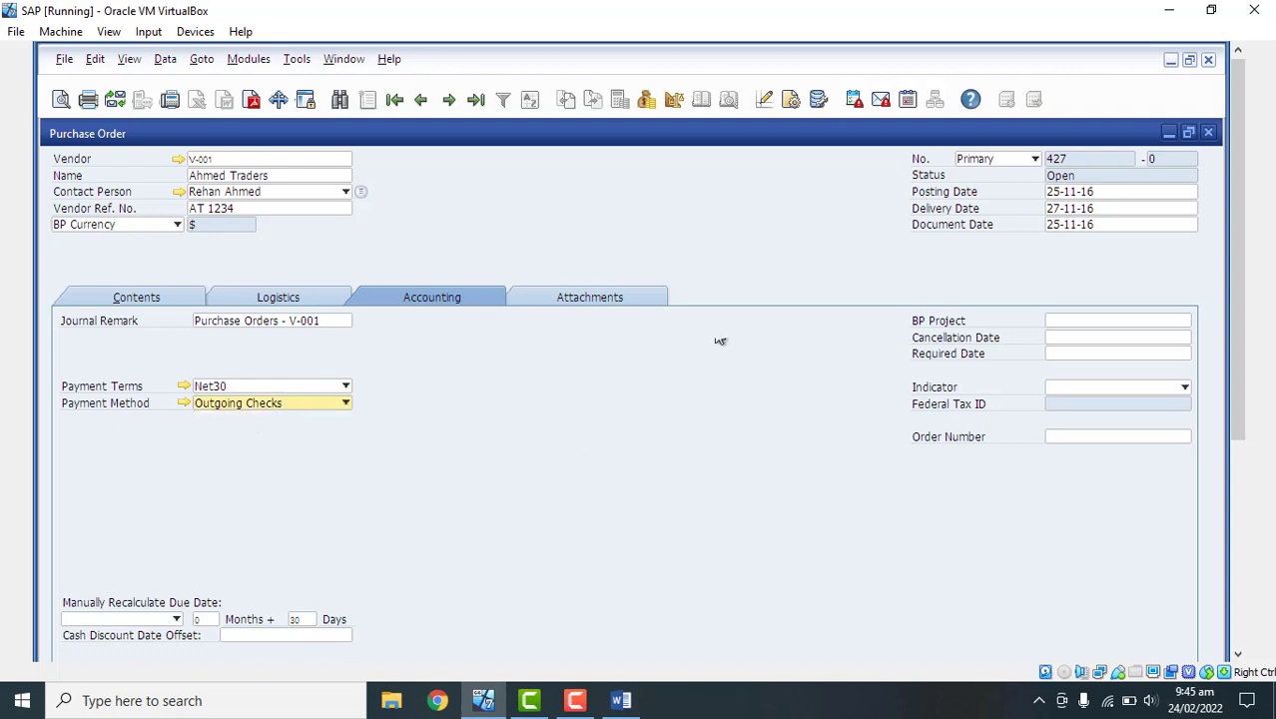
Check the purchase order's attachments list and its item contents
{"action": "left_click", "coordinate": [590, 298]}
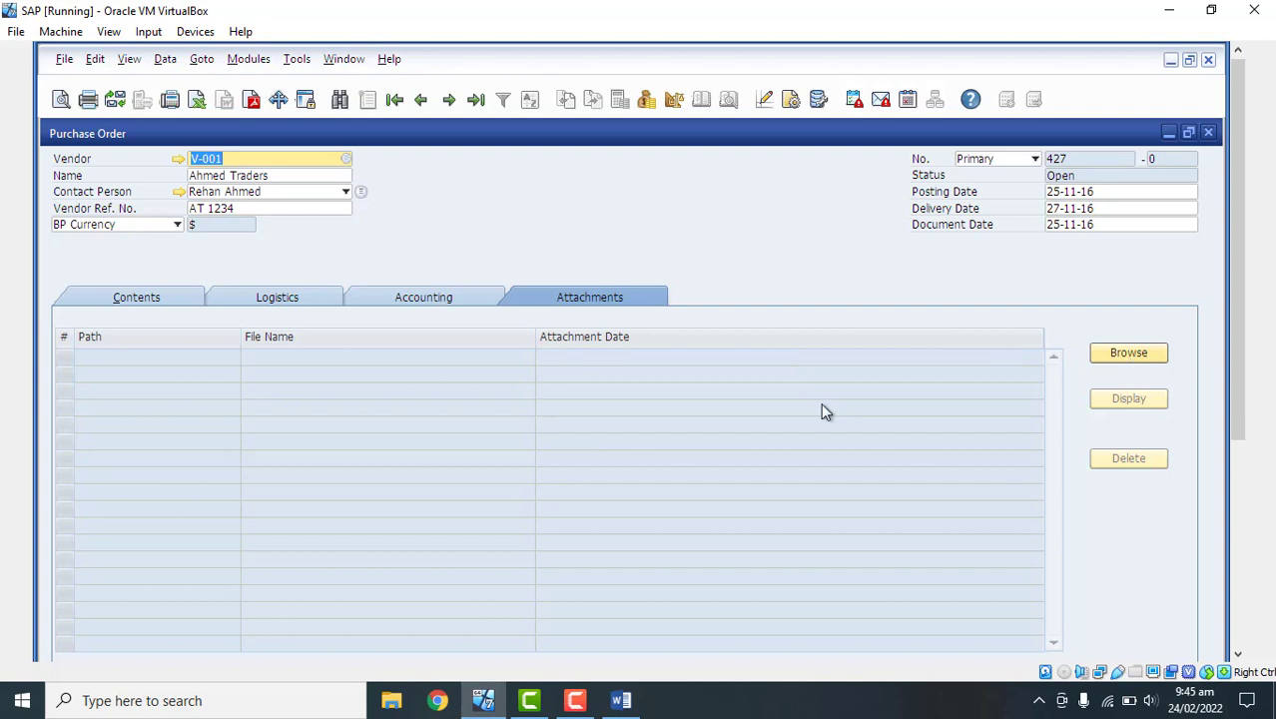
{"action": "left_click", "coordinate": [161, 299]}
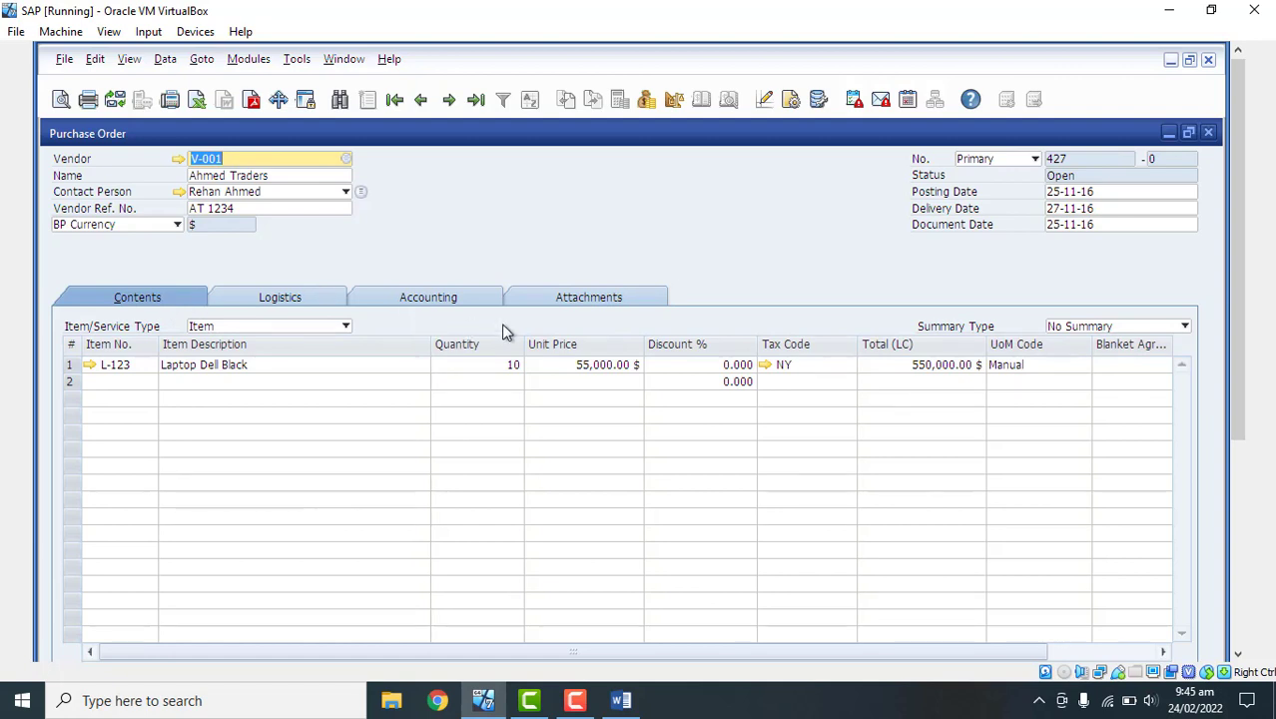
{"action": "left_click", "coordinate": [563, 305]}
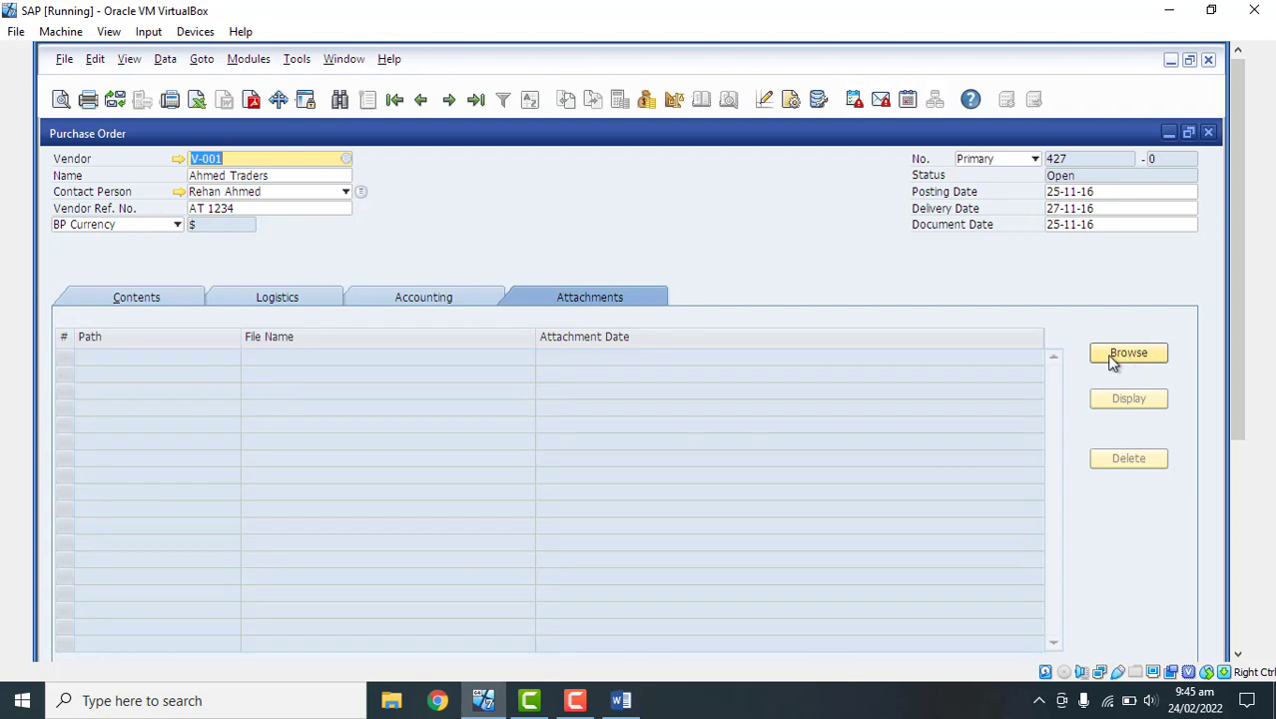
Enter the remark "Please Timely Deliver" below the order's item lines and add the purchase order
{"action": "left_click", "coordinate": [134, 296]}
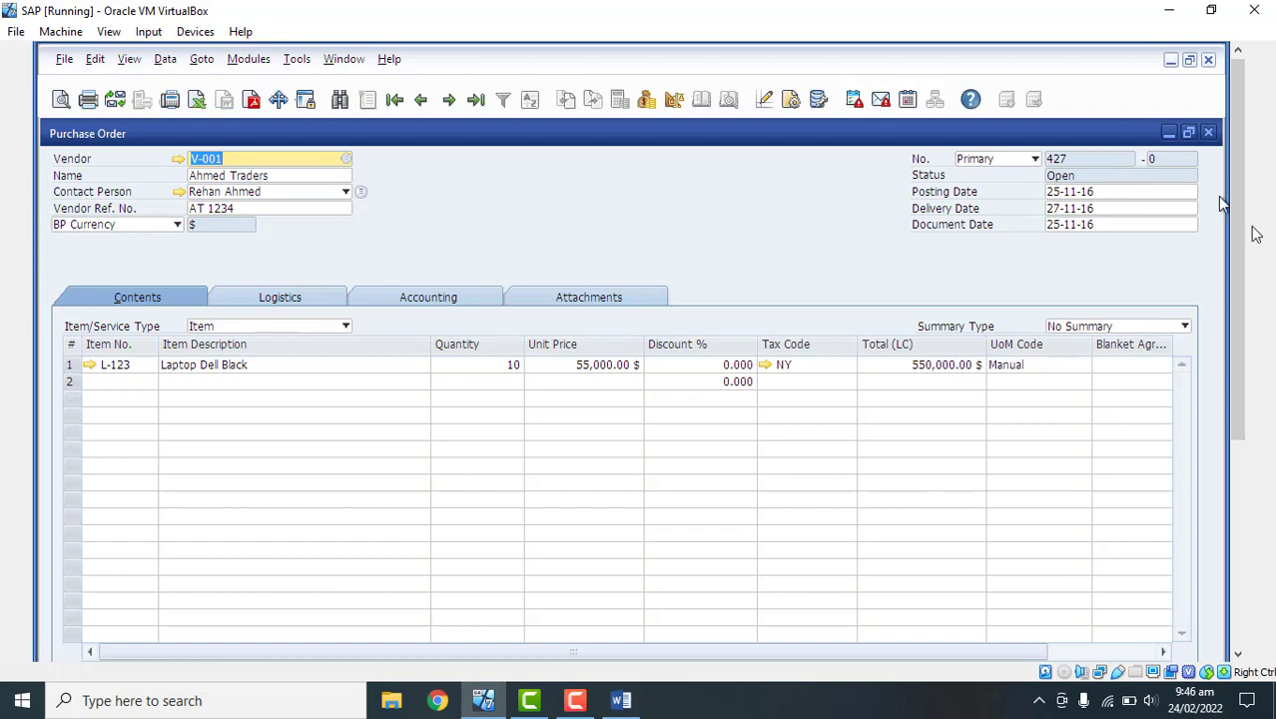
{"action": "left_click_drag", "start_coordinate": [1236, 200], "coordinate": [1243, 466]}
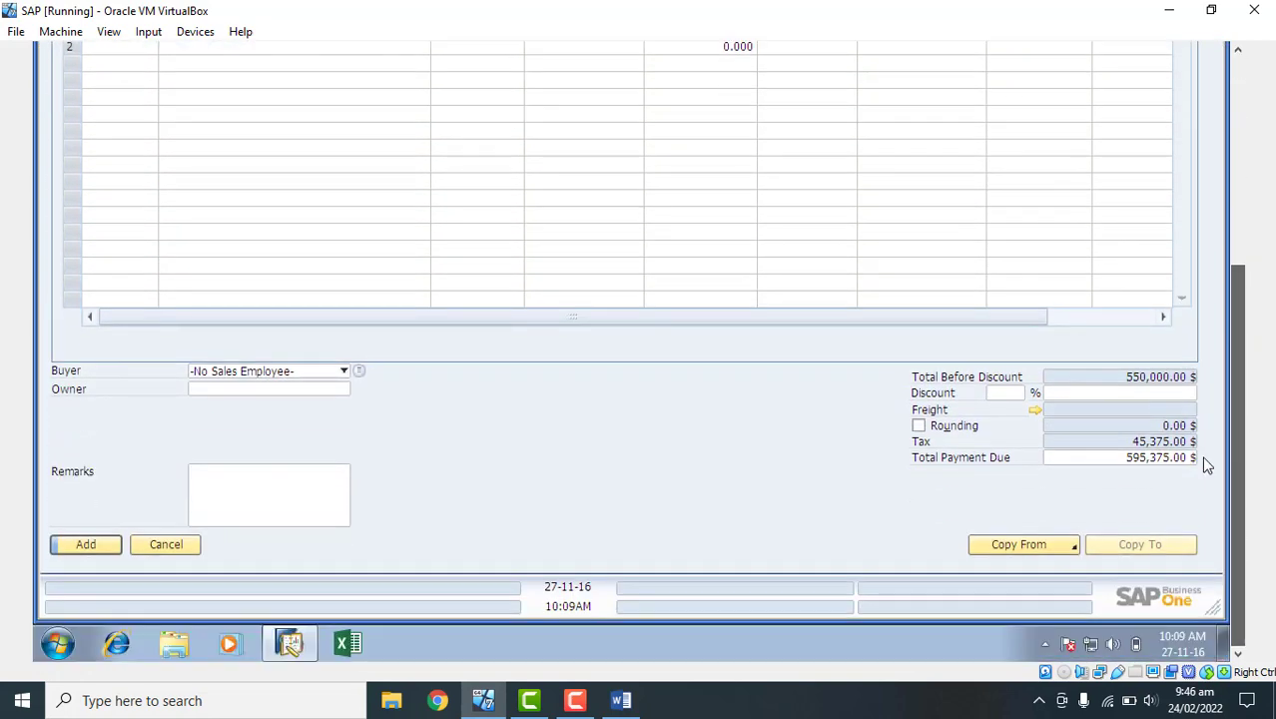
{"action": "left_click", "coordinate": [224, 482]}
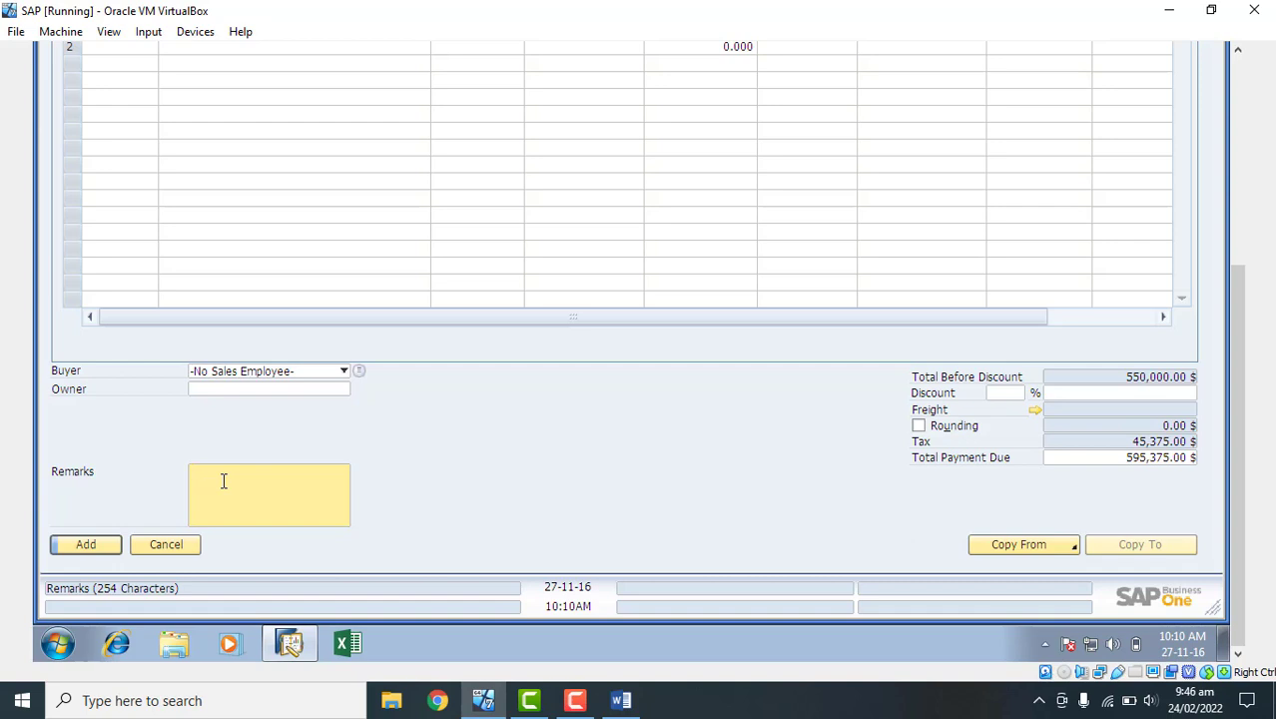
{"action": "type", "text": "Please "}
{"action": "type", "text": "Delivery"}
{"action": "key", "text": "Left"}
{"action": "key", "text": "Left"}
{"action": "key", "text": "Left"}
{"action": "key", "text": "Left"}
{"action": "type", "text": "Timely"}
{"action": "left_click", "coordinate": [315, 478]}
{"action": "key", "text": "BackSpace"}
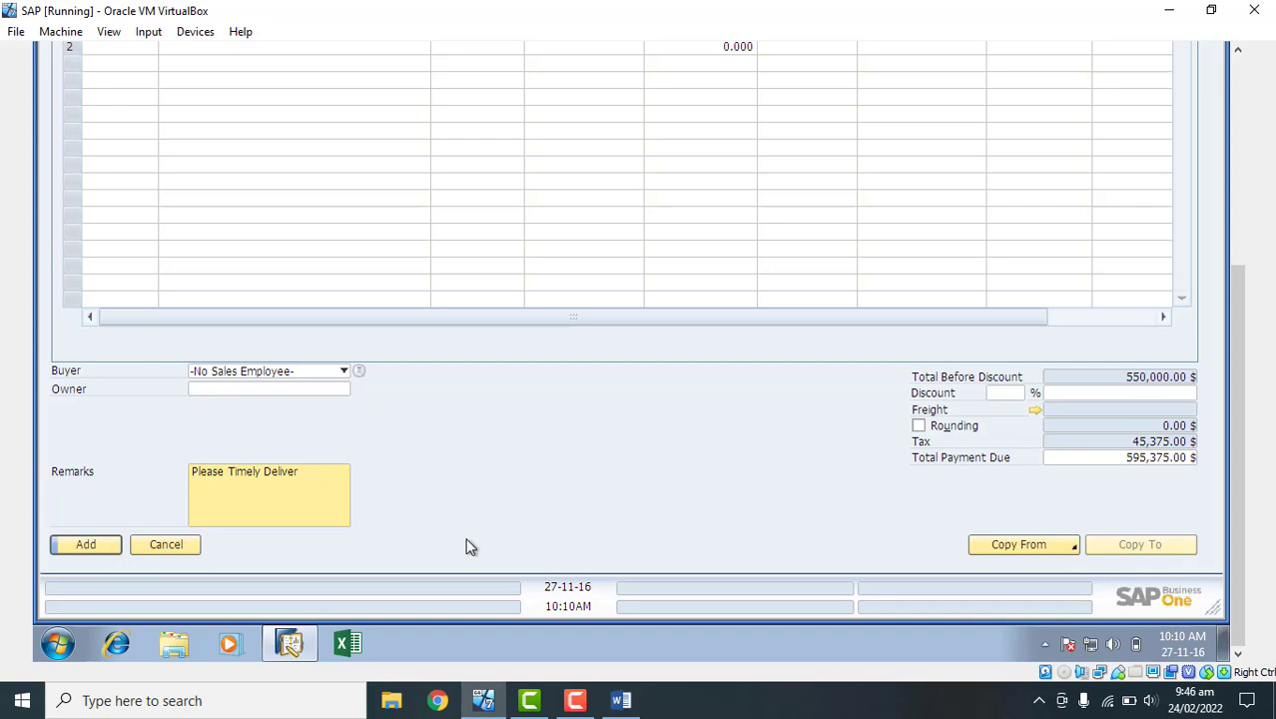
{"action": "left_click", "coordinate": [88, 540]}
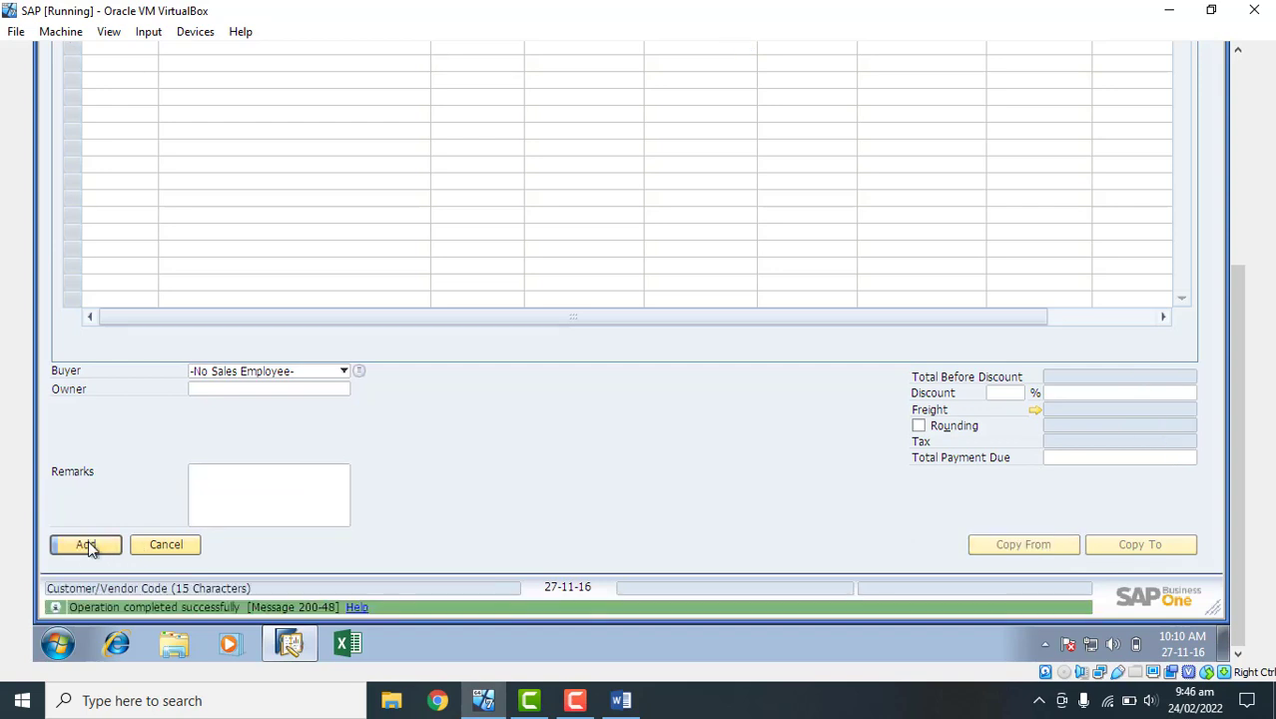
Find the purchase order numbered directly before the one just added, searching by its document number
{"action": "left_click_drag", "start_coordinate": [1241, 427], "coordinate": [1210, 214]}
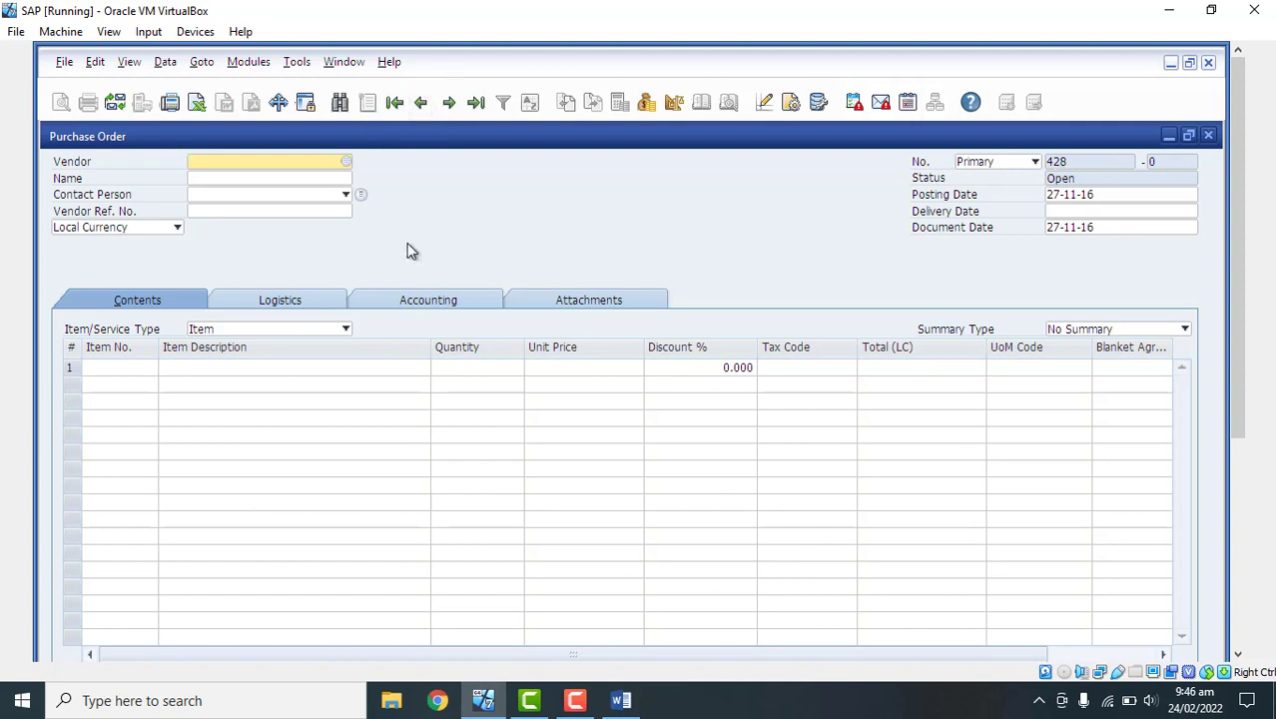
{"action": "key", "text": "ctrl+f"}
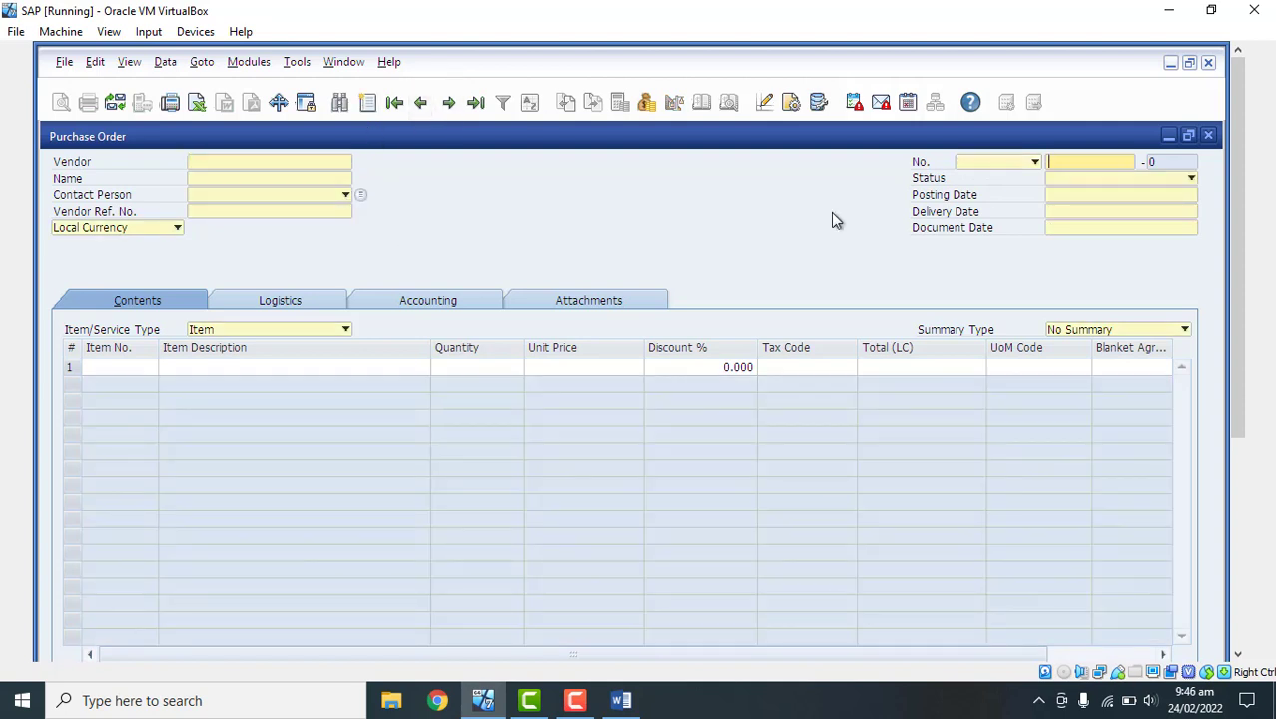
{"action": "type", "text": "426"}
{"action": "key", "text": "Return"}
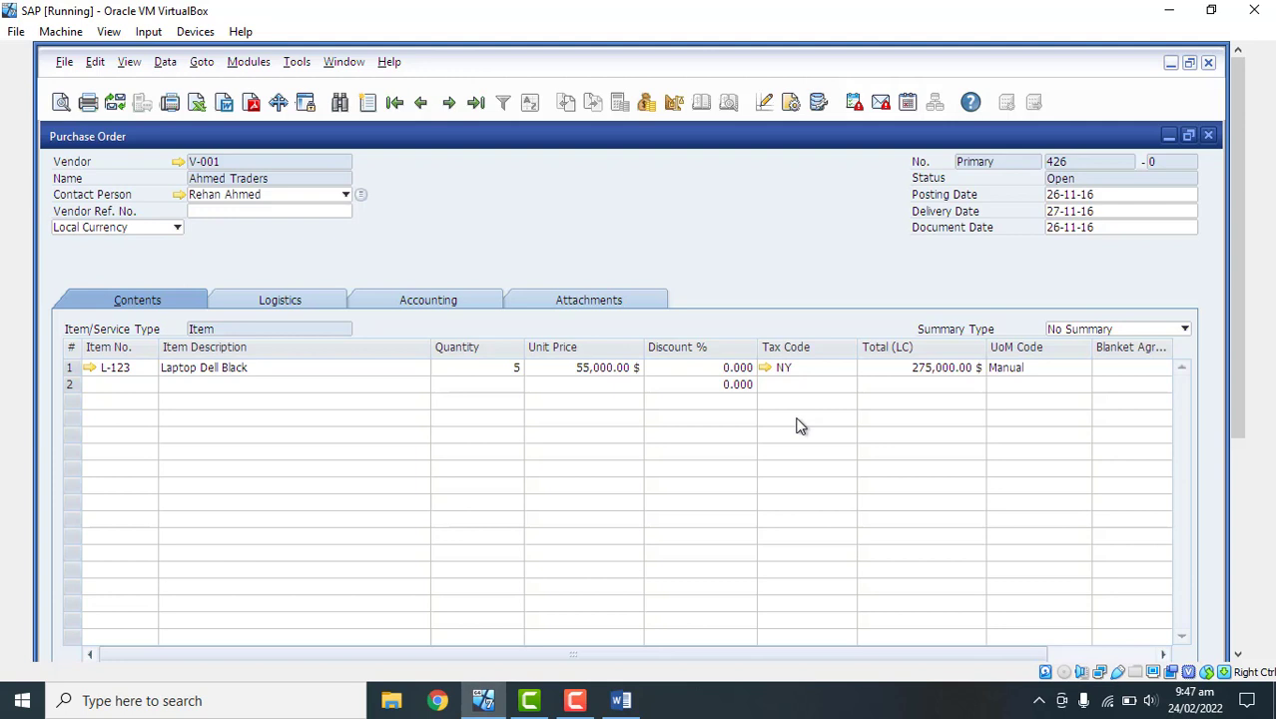